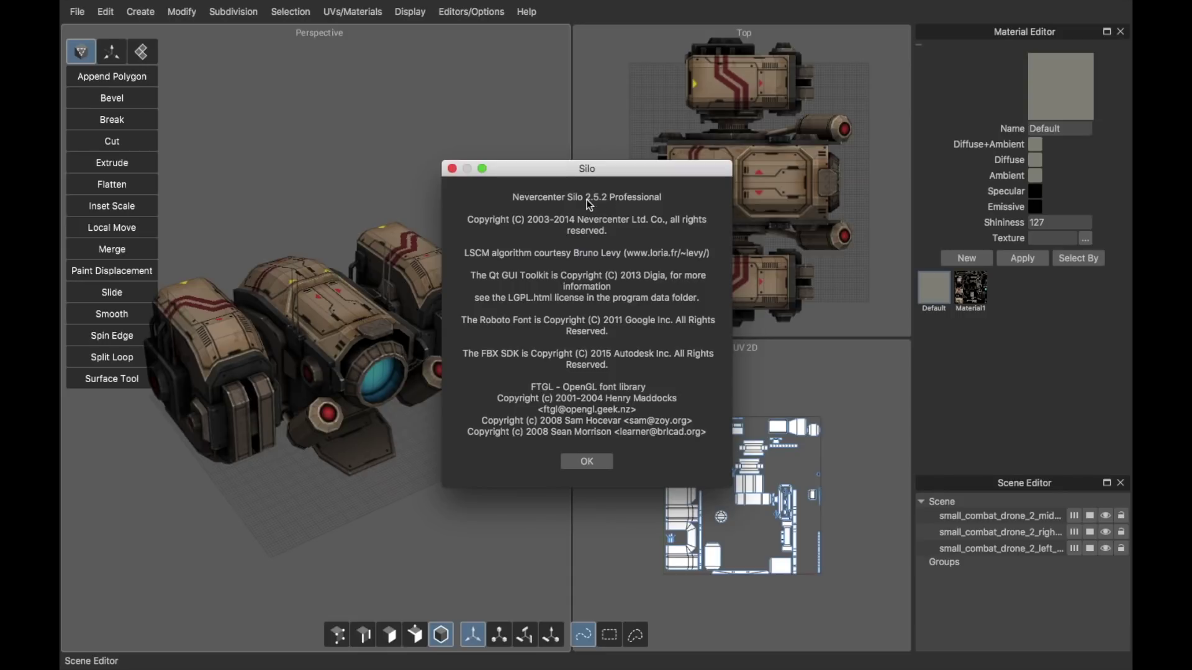
# Close the version information and set the diffuse colour of the cone's Material2 to red
pyautogui.click(586, 463)
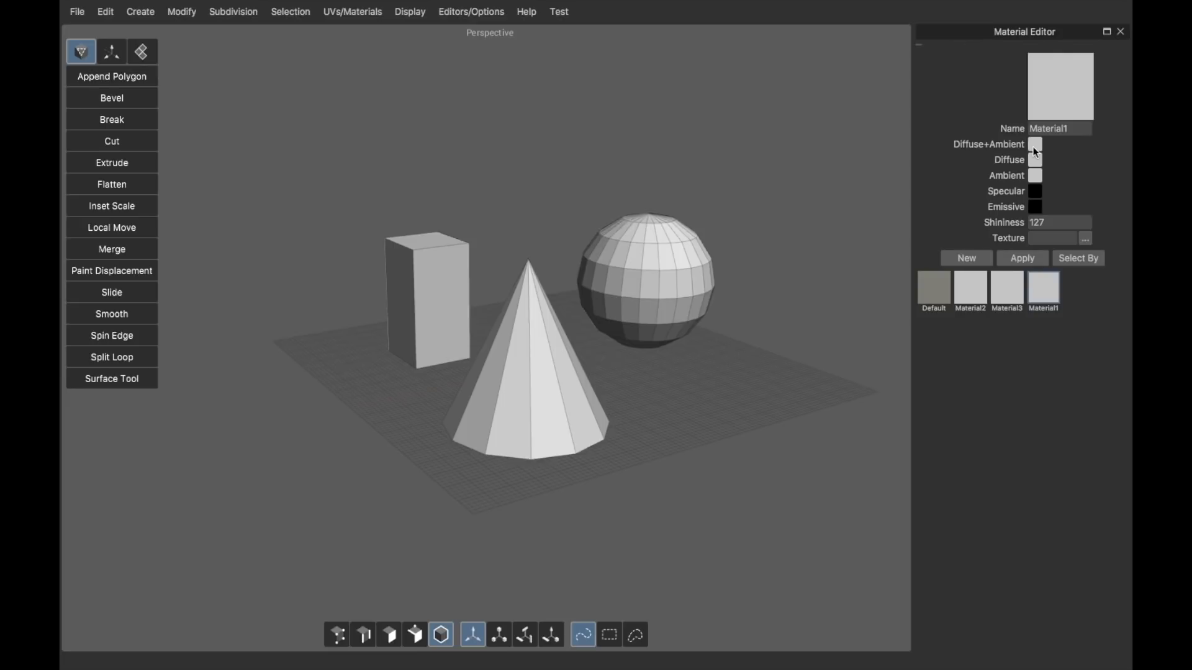
pyautogui.click(985, 284)
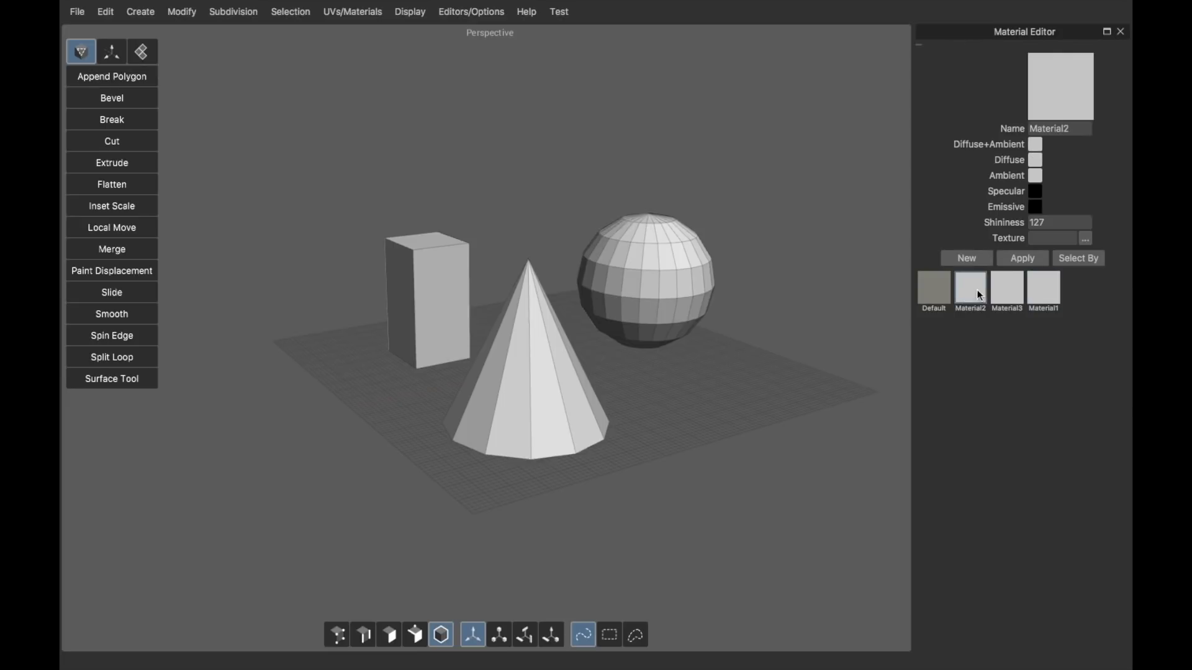
pyautogui.click(1035, 162)
pyautogui.moveTo(964, 460); pyautogui.dragTo(1011, 480)
pyautogui.click(986, 632)
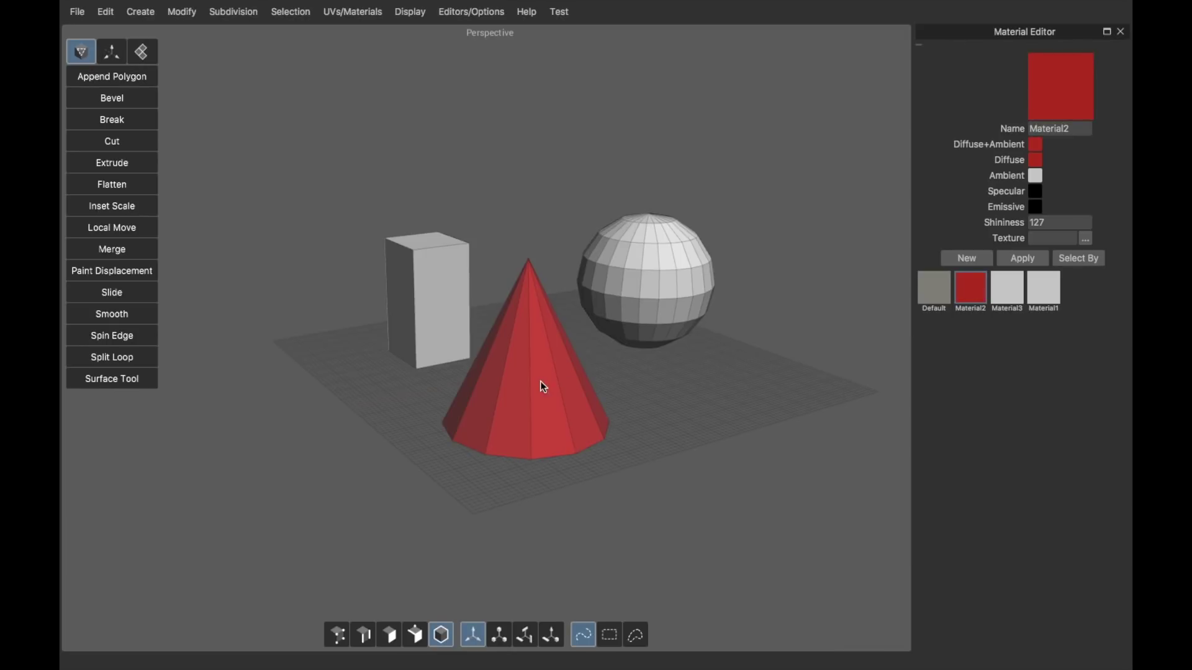
pyautogui.moveTo(528, 397)
pyautogui.mouseDown(button='middle')
pyautogui.moveTo(591, 394)
pyautogui.moveTo(540, 403)
pyautogui.mouseUp(button='middle')
# Set the ambient colour of Material2 to red and view the cone from another angle
pyautogui.click(1035, 175)
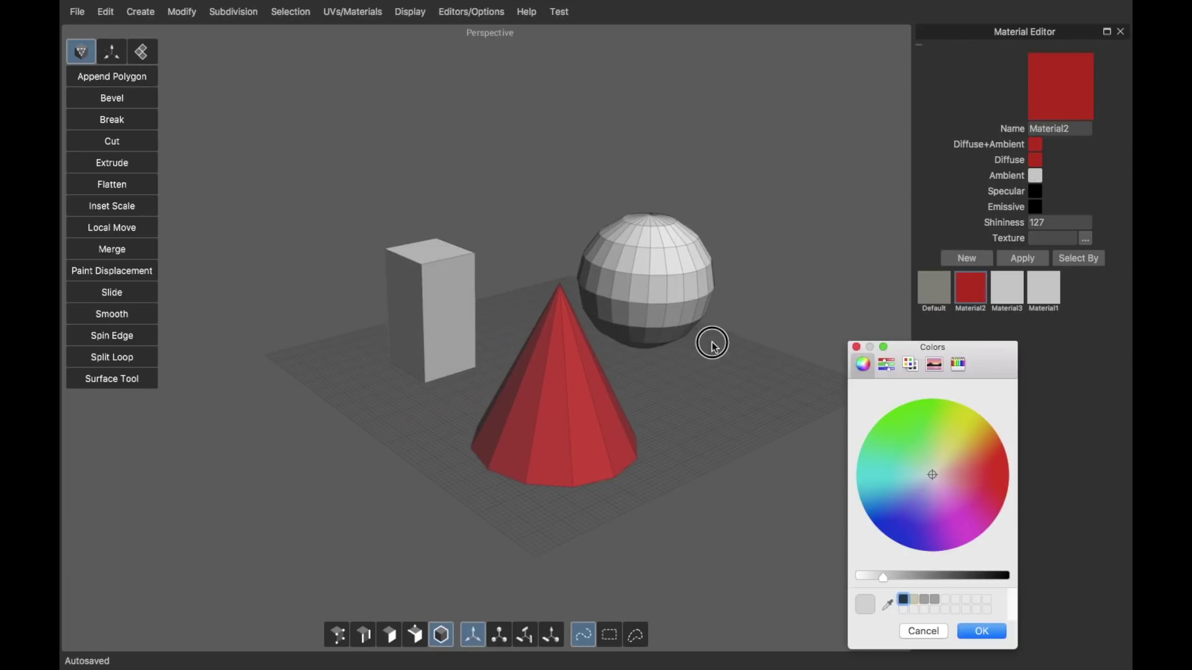
pyautogui.moveTo(940, 478); pyautogui.dragTo(1012, 479)
pyautogui.click(983, 632)
pyautogui.moveTo(551, 319); pyautogui.dragTo(621, 426, button='middle')
pyautogui.click(643, 355)
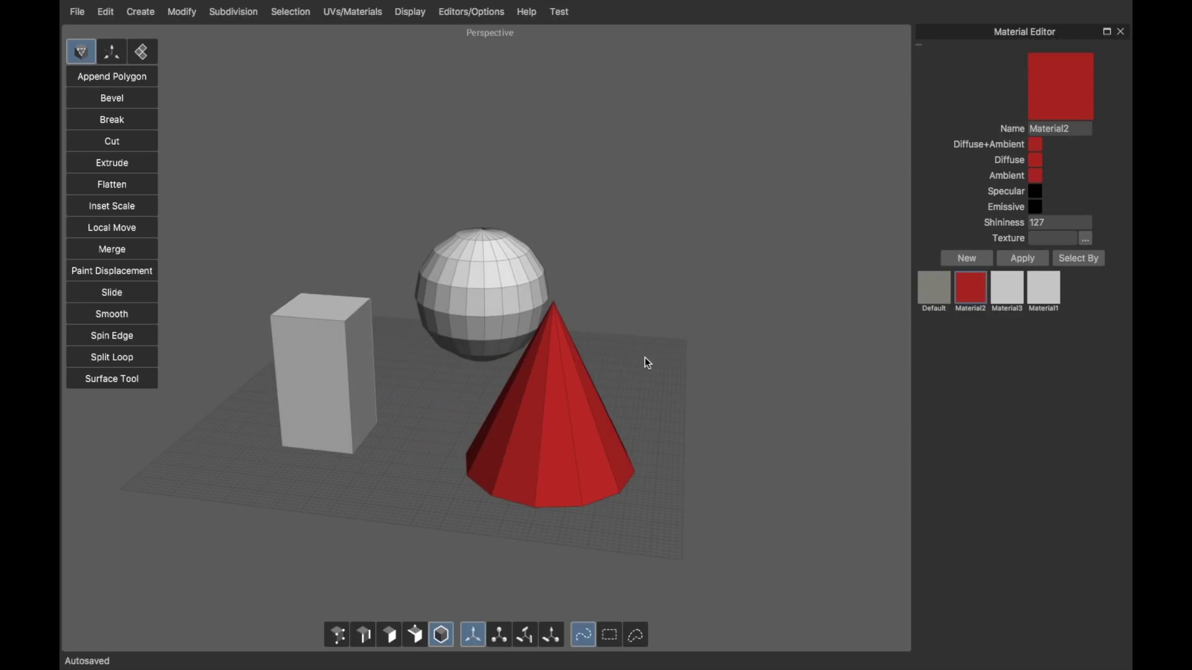
pyautogui.moveTo(642, 355); pyautogui.dragTo(609, 374, button='middle')
# Change only the diffuse colour of Material2 to green and inspect the cone's shading
pyautogui.click(1034, 163)
pyautogui.click(889, 414)
pyautogui.click(982, 631)
pyautogui.moveTo(676, 423); pyautogui.dragTo(545, 430, button='middle')
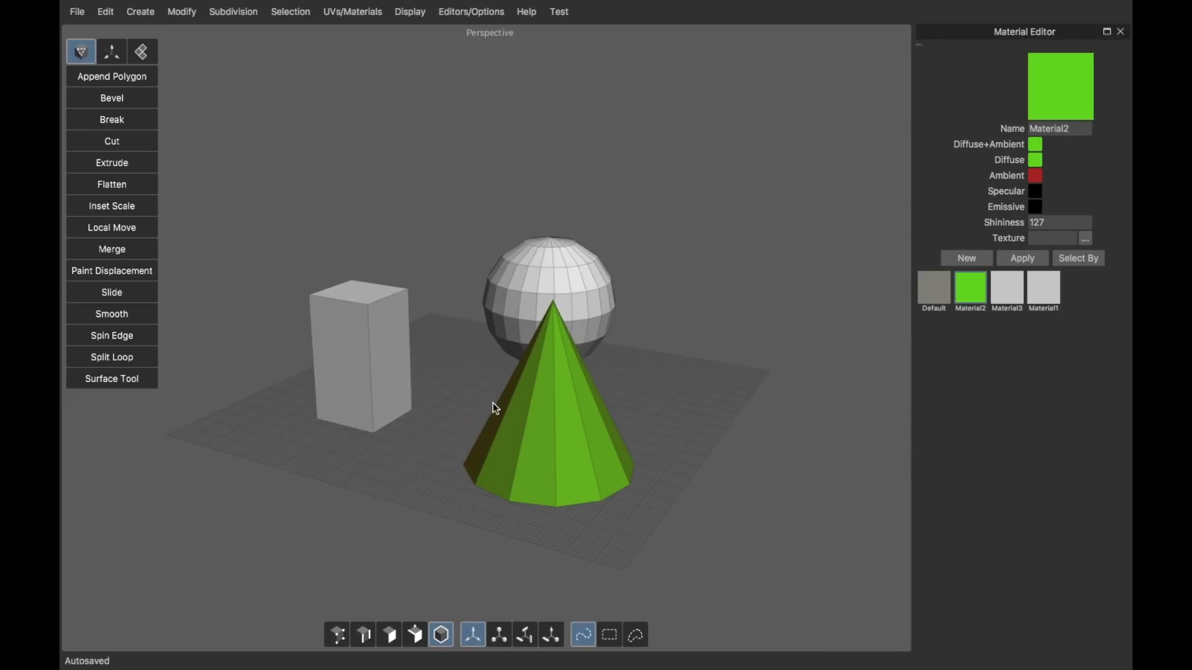
pyautogui.moveTo(492, 407); pyautogui.dragTo(514, 430, button='middle')
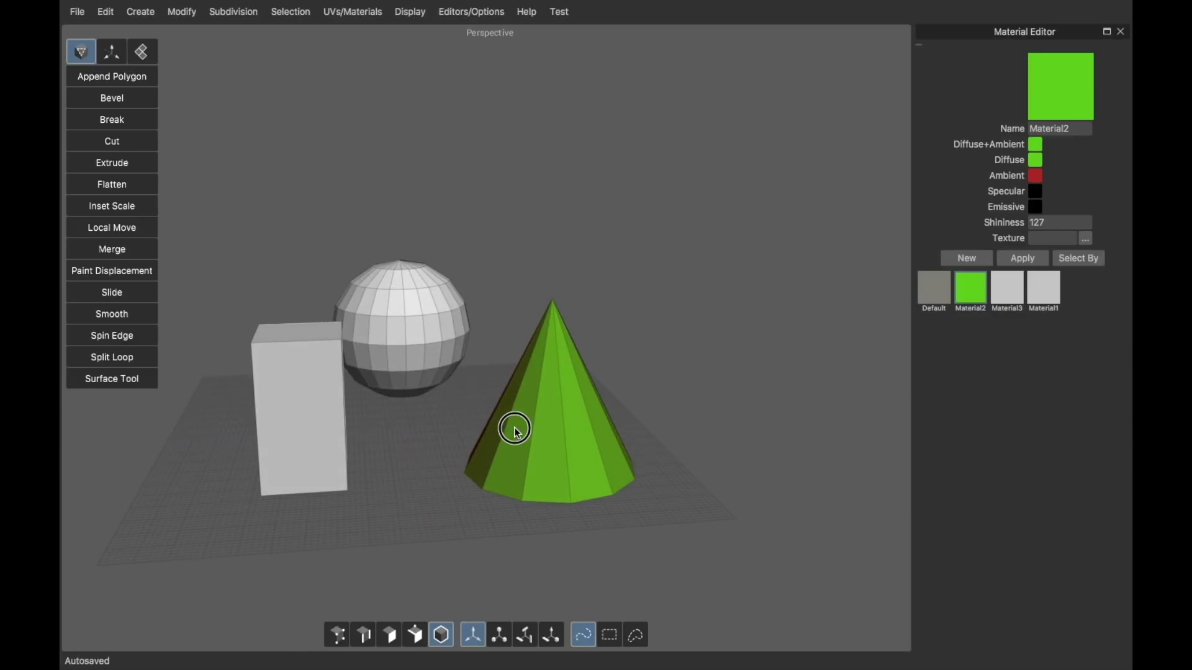
# Set the combined diffuse and ambient colour of the cone's Material2 to blue
pyautogui.click(1040, 149)
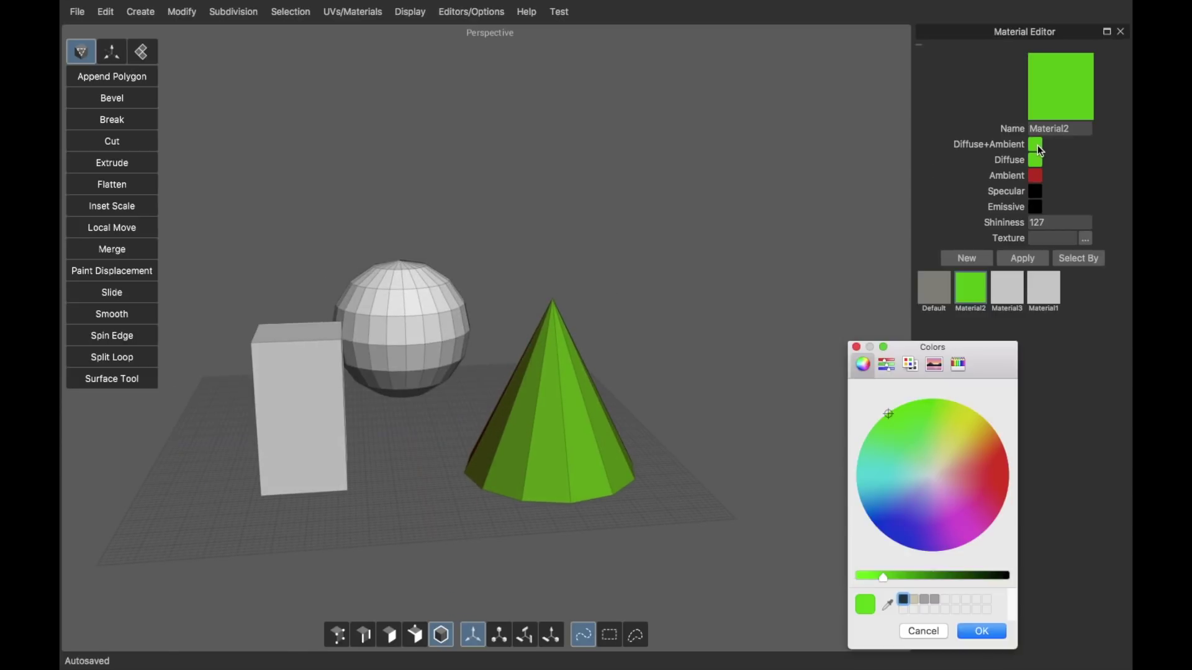
pyautogui.click(921, 468)
pyautogui.moveTo(921, 468); pyautogui.dragTo(895, 552)
pyautogui.click(981, 631)
pyautogui.moveTo(758, 489); pyautogui.dragTo(694, 509, button='middle')
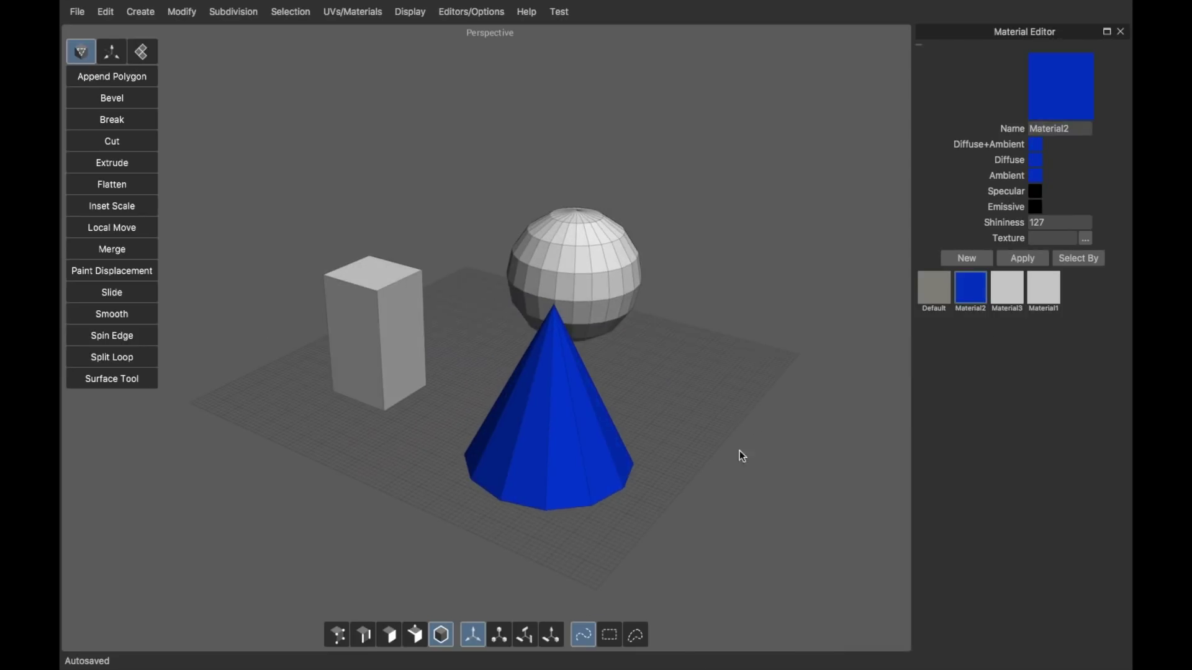
# Set the combined diffuse and ambient colour of the box's Material3 to light teal
pyautogui.click(1004, 284)
pyautogui.click(1036, 160)
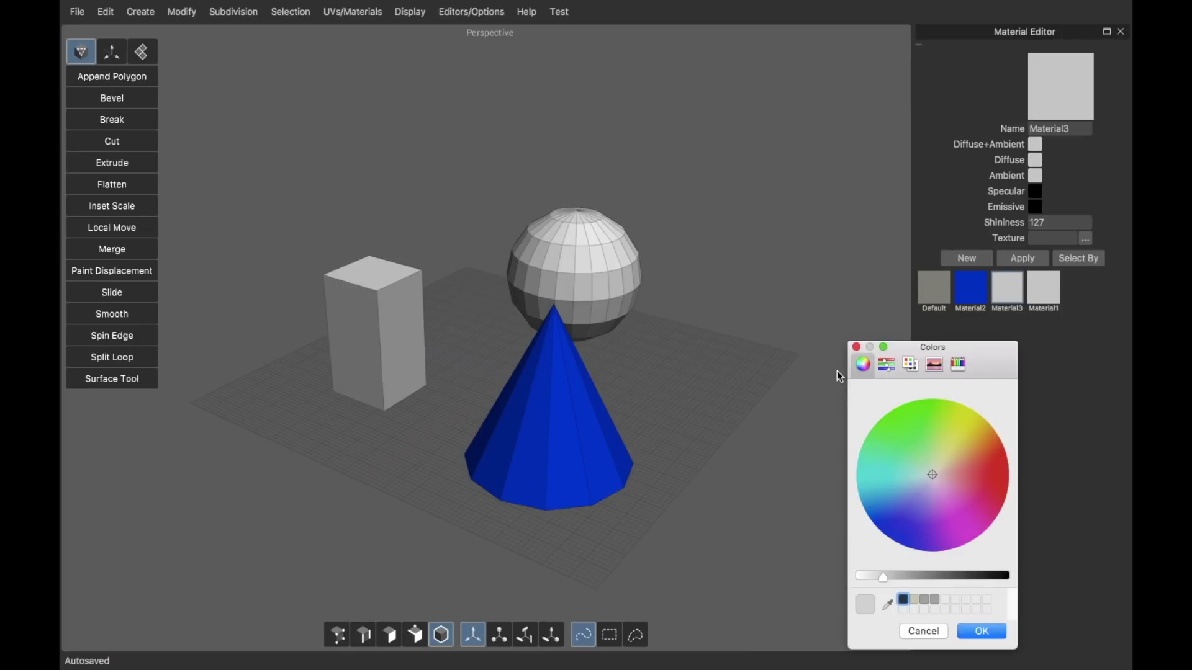
pyautogui.moveTo(917, 430); pyautogui.dragTo(880, 465)
pyautogui.moveTo(915, 576); pyautogui.dragTo(882, 577)
pyautogui.moveTo(888, 458); pyautogui.dragTo(885, 483)
pyautogui.click(978, 631)
pyautogui.moveTo(649, 351); pyautogui.dragTo(623, 363, button='middle')
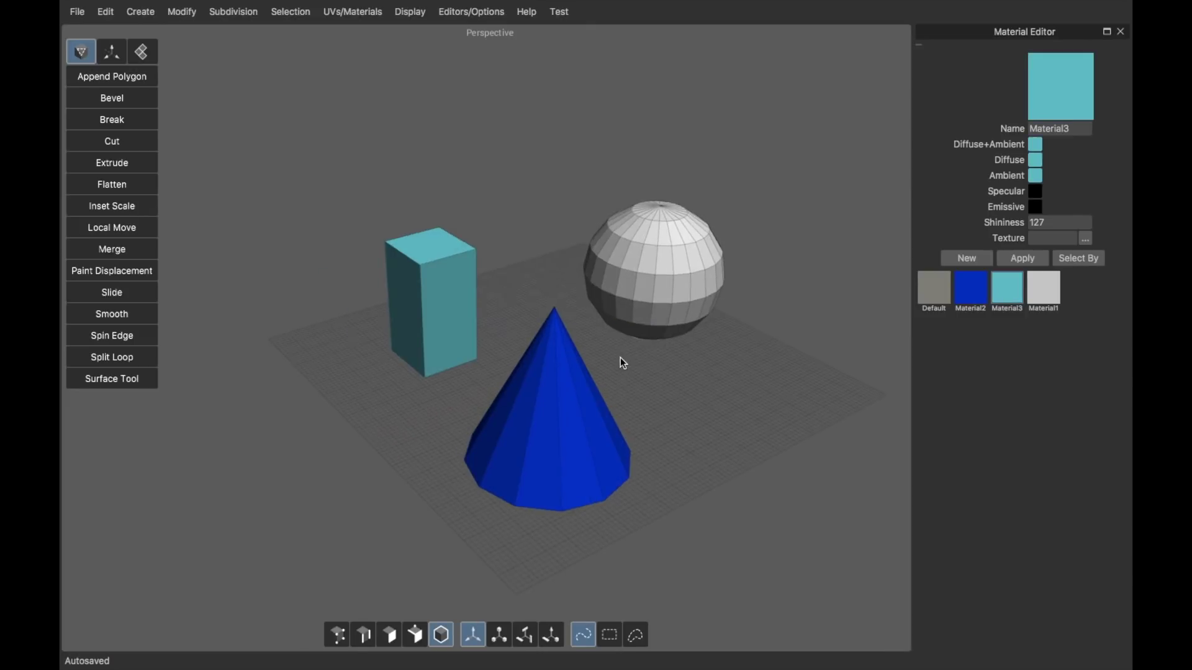
# Set the combined diffuse and ambient colour of the sphere's Material1 to orange
pyautogui.click(1046, 298)
pyautogui.click(1035, 145)
pyautogui.click(959, 443)
pyautogui.moveTo(958, 443); pyautogui.dragTo(981, 458)
pyautogui.click(997, 635)
pyautogui.moveTo(763, 391); pyautogui.dragTo(705, 380, button='middle')
pyautogui.click(742, 365)
pyautogui.click(646, 407)
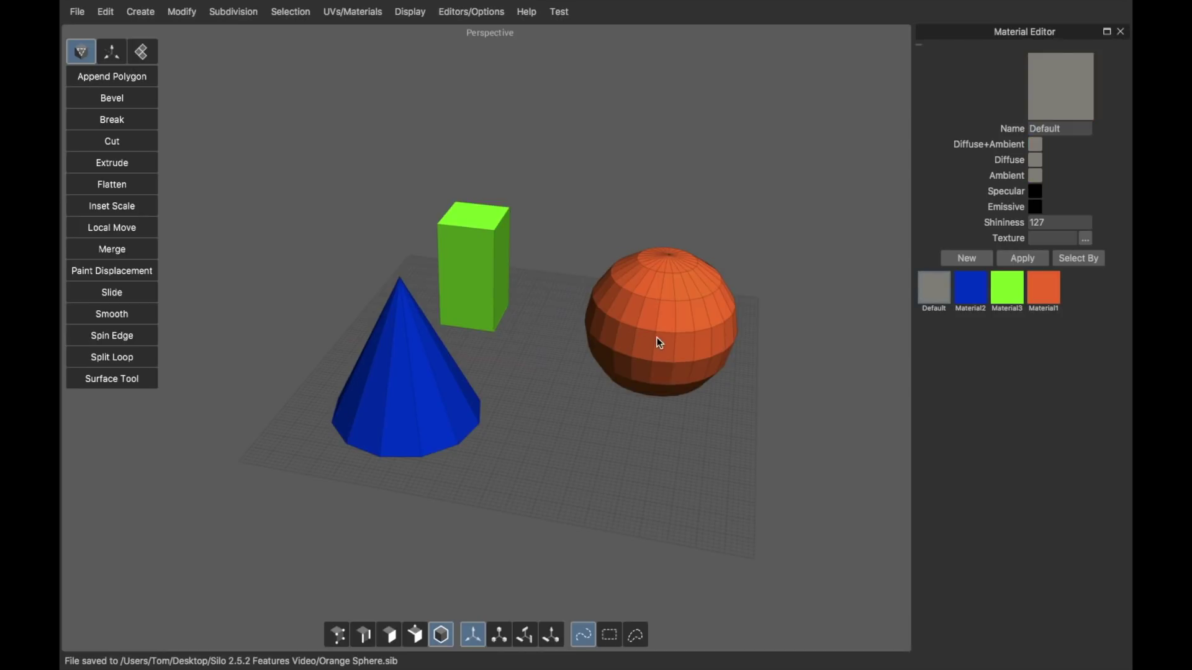
# Save only the blue cone as Blue Cone.sib in the Silo 2.5.2 Features Video folder, replacing the existing file
pyautogui.click(409, 375)
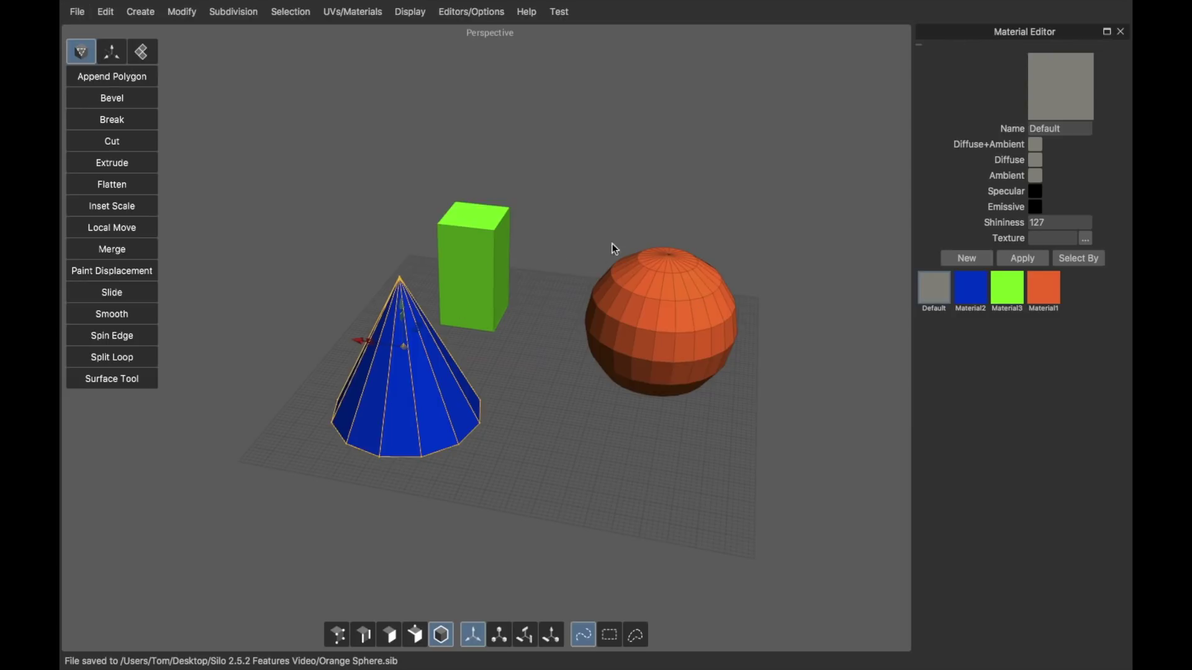
pyautogui.click(83, 15)
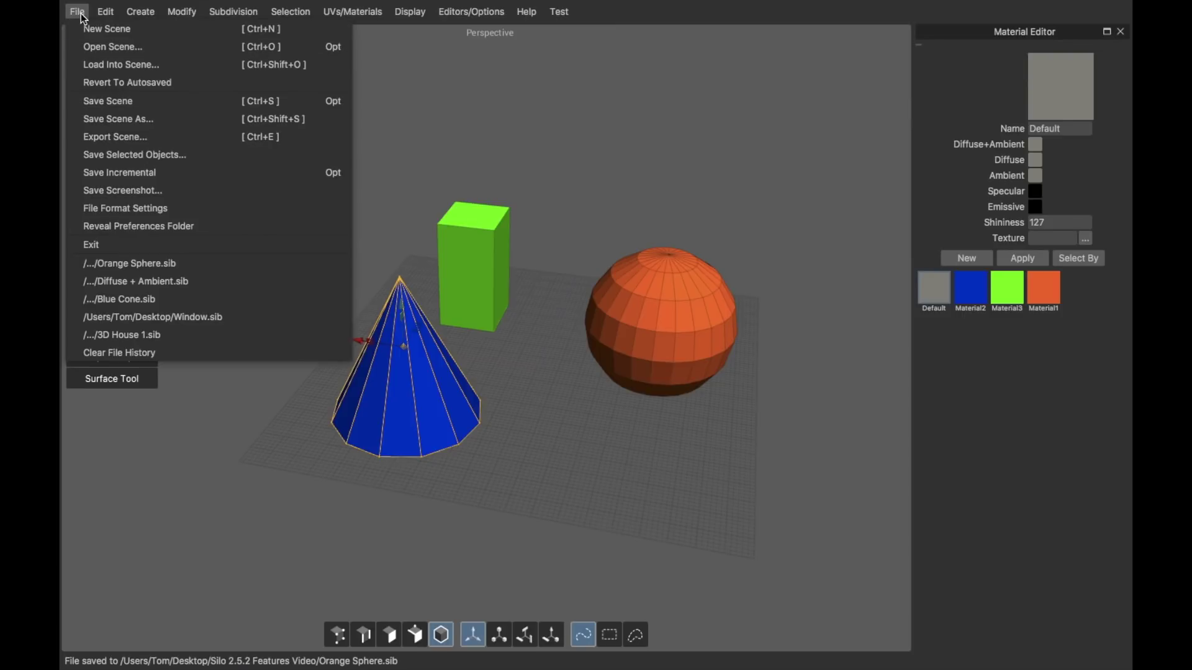
pyautogui.click(121, 155)
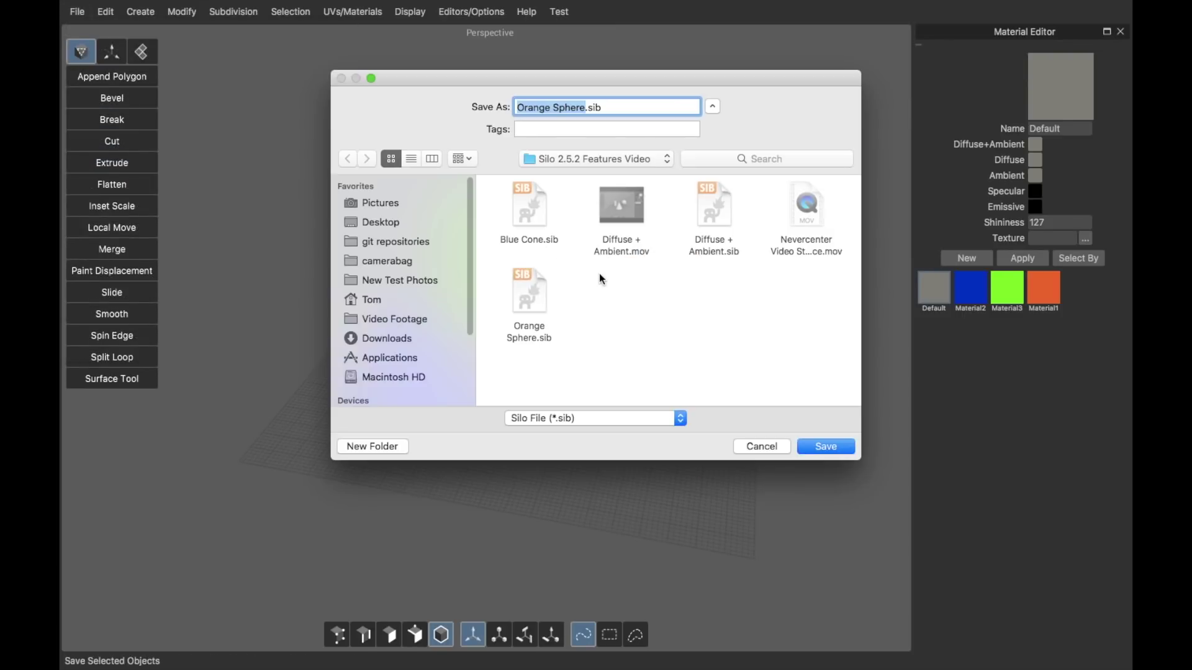
pyautogui.click(531, 214)
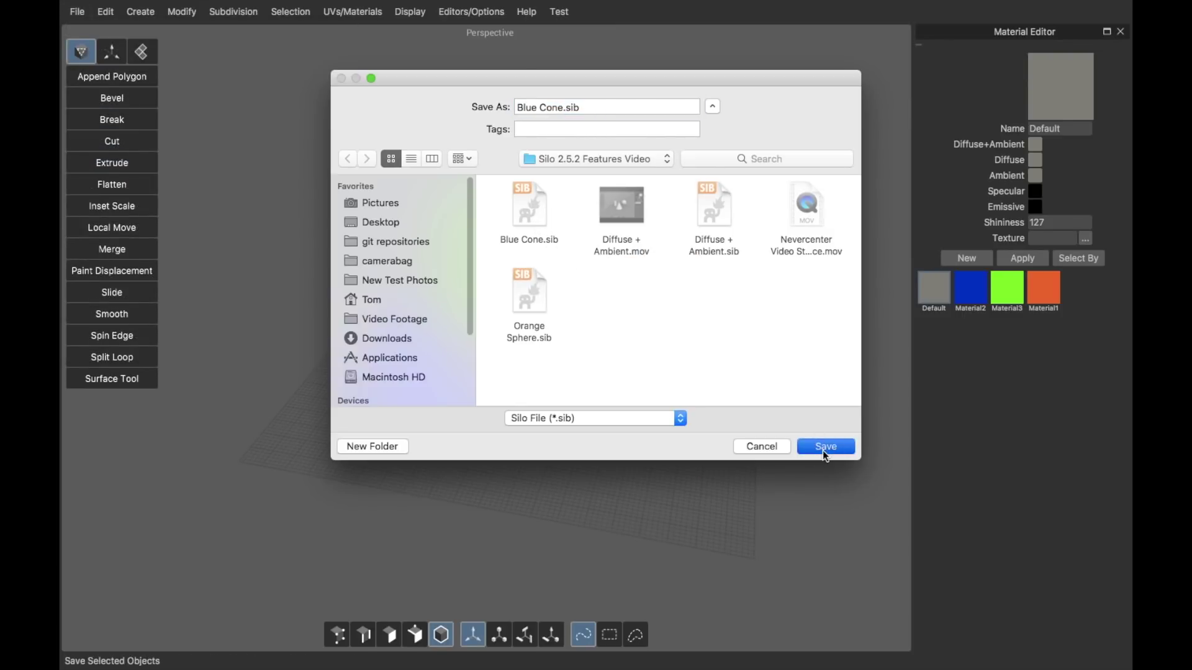
pyautogui.click(825, 448)
pyautogui.click(707, 176)
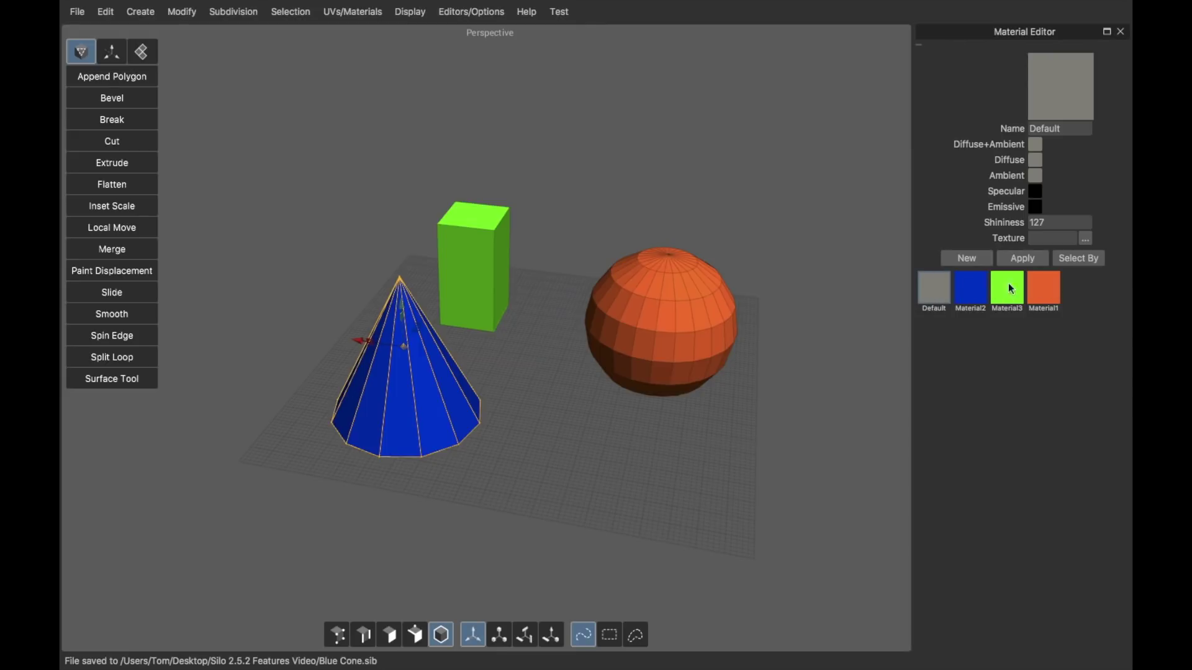
pyautogui.click(626, 139)
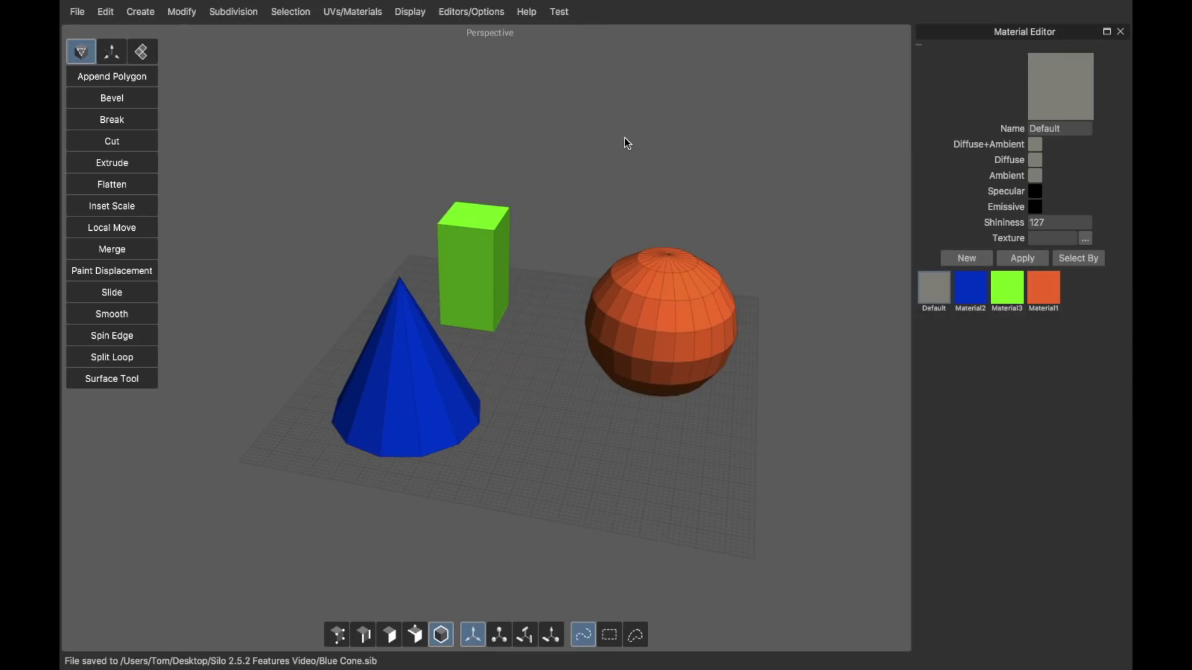
pyautogui.click(372, 445)
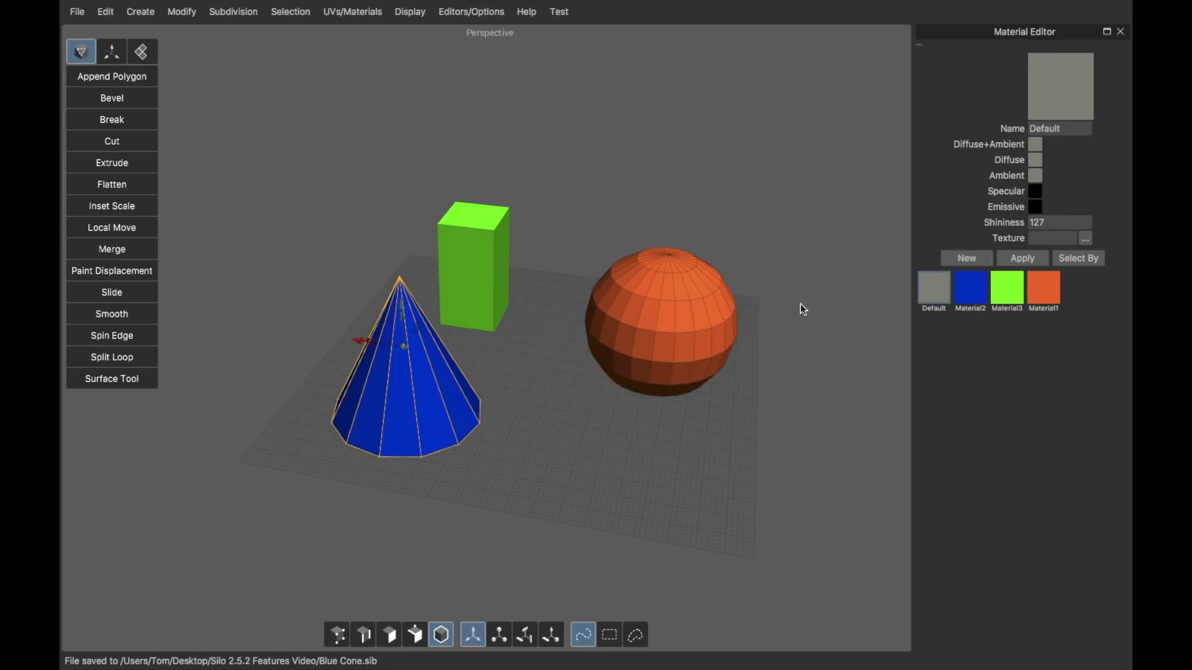
pyautogui.click(711, 214)
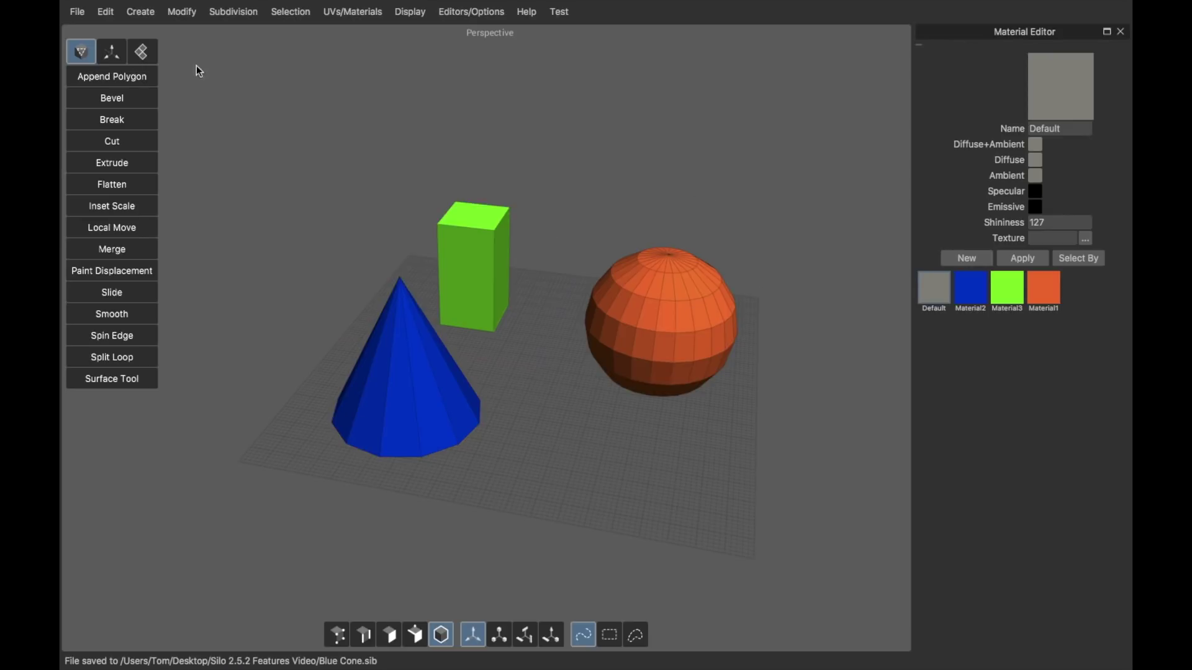
# Open the recently saved Blue Cone.sib scene and select its Material2 to check the saved materials
pyautogui.click(77, 11)
pyautogui.click(130, 263)
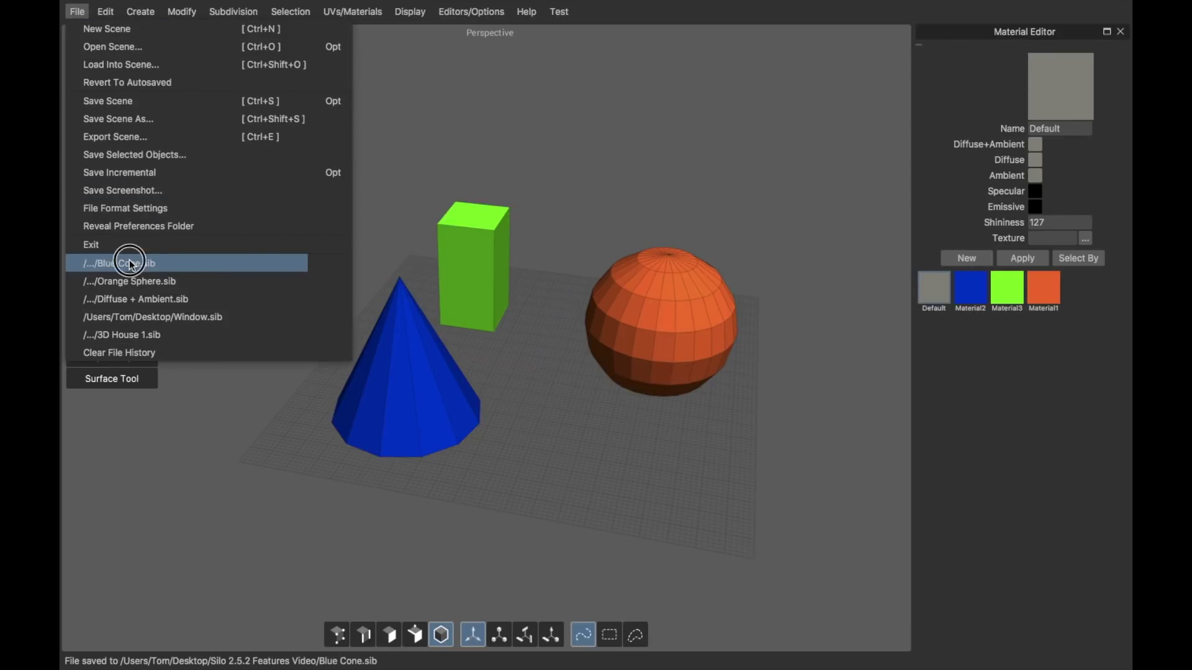
pyautogui.scroll(-5, 558, 238)
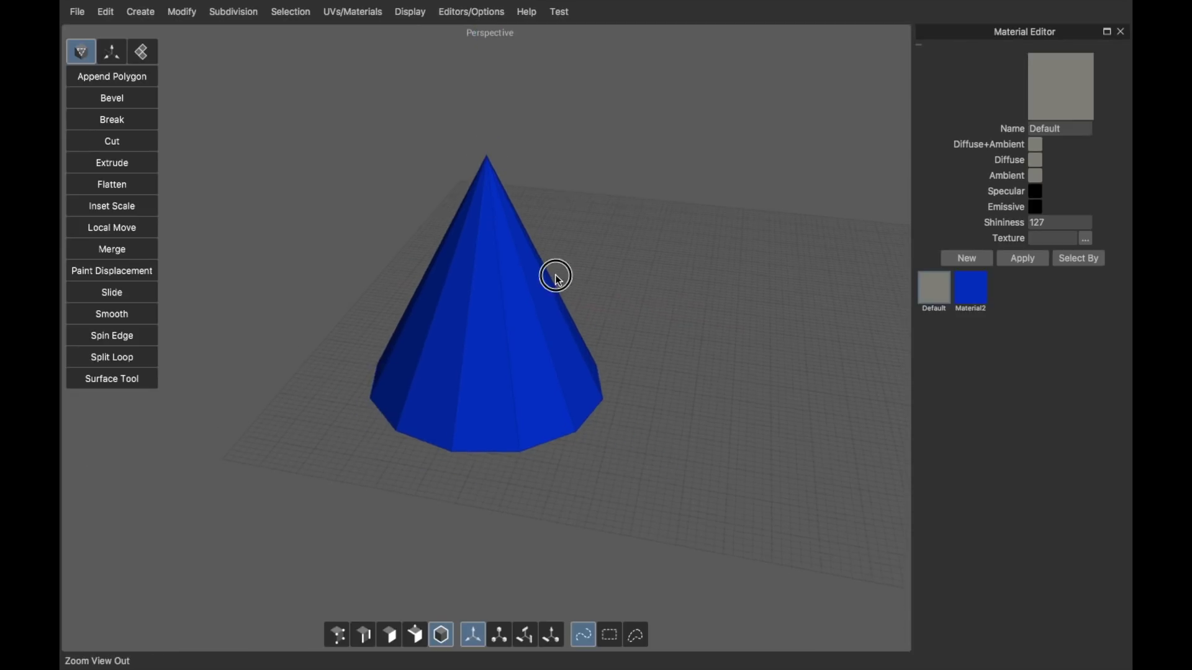
pyautogui.click(985, 287)
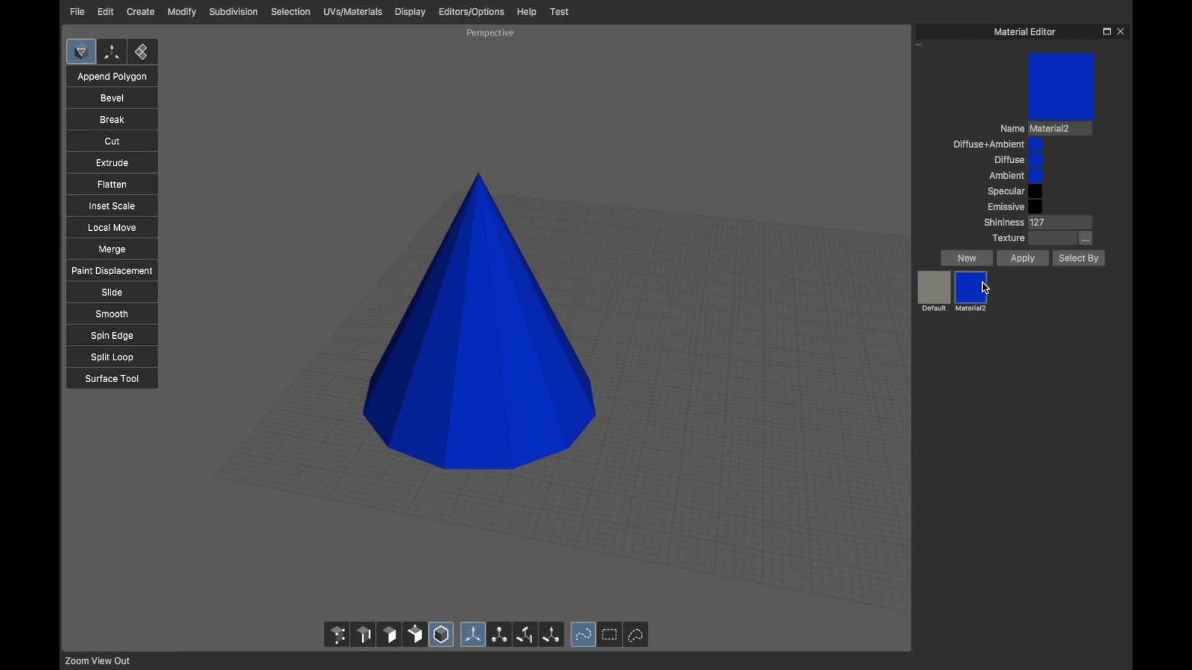
pyautogui.moveTo(734, 306); pyautogui.dragTo(375, 219, button='middle')
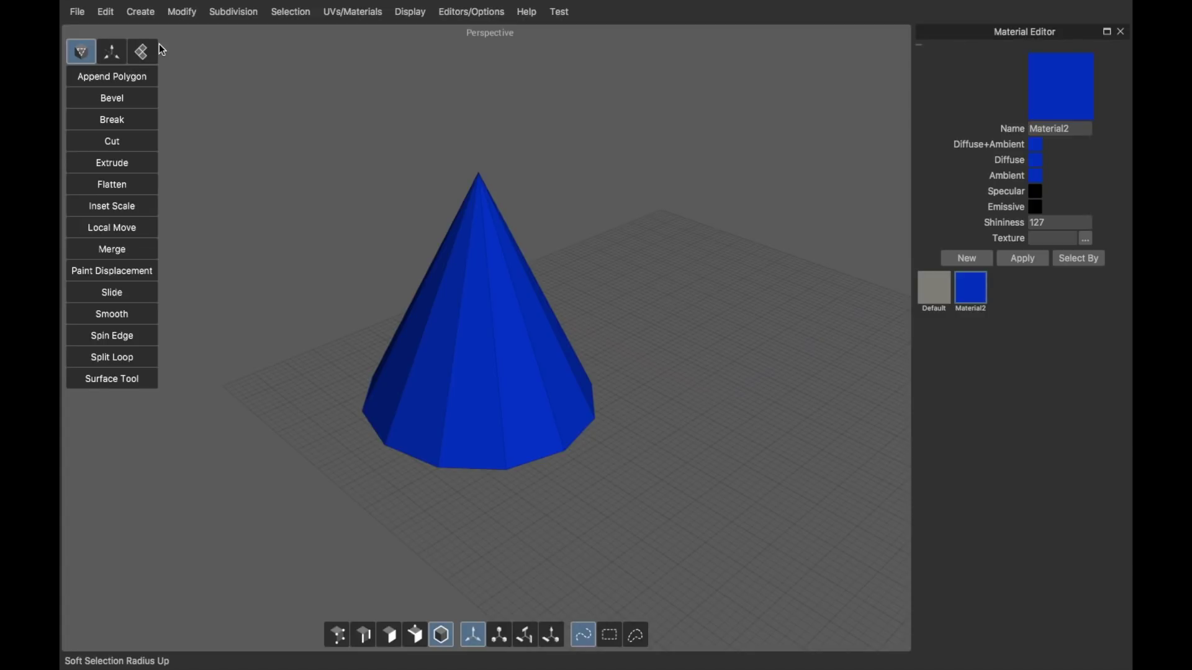
# Load Orange Sphere.sib from the Silo 2.5.2 Features Video folder into the current cone scene
pyautogui.click(77, 12)
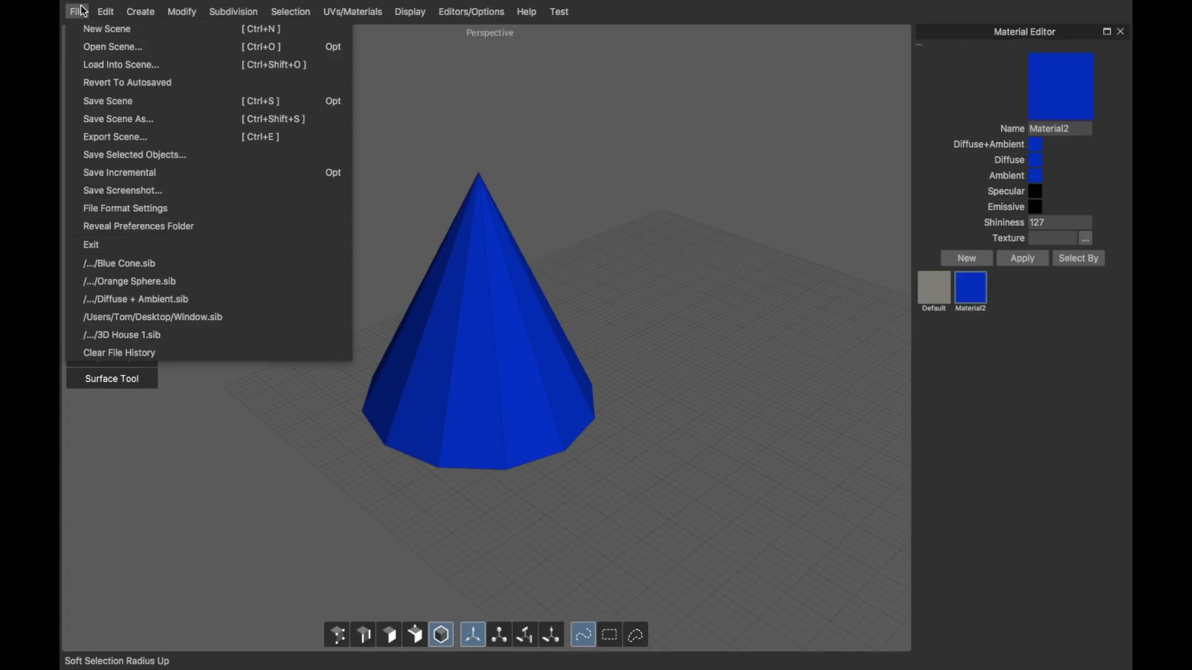
pyautogui.click(107, 68)
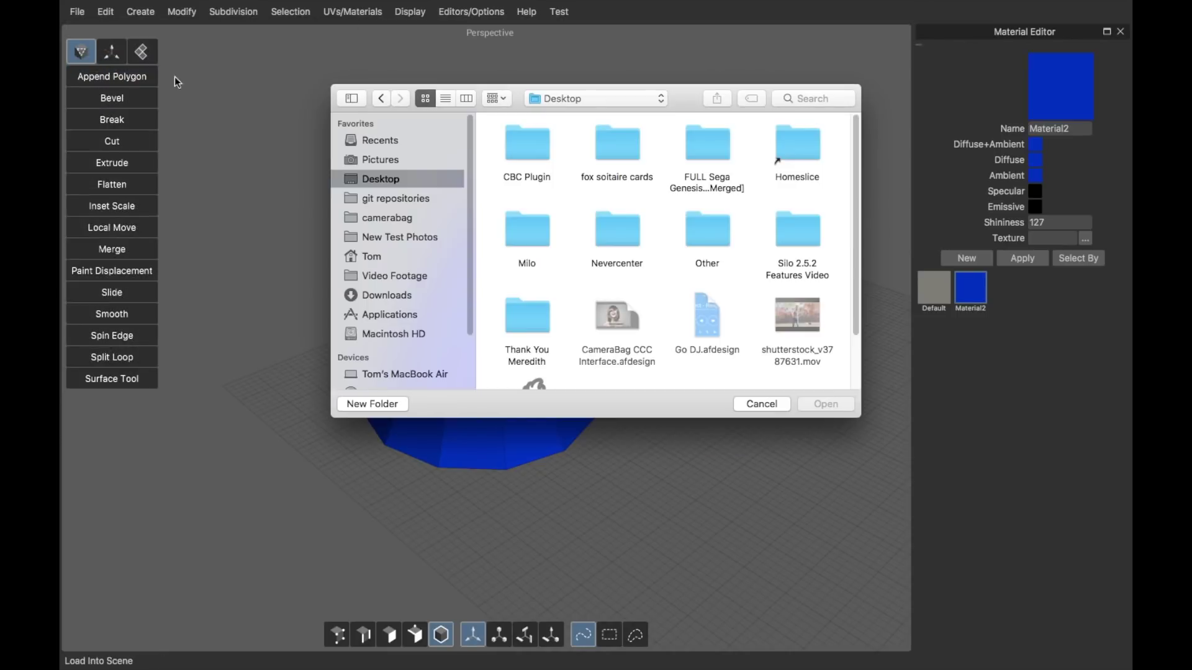
pyautogui.click(593, 98)
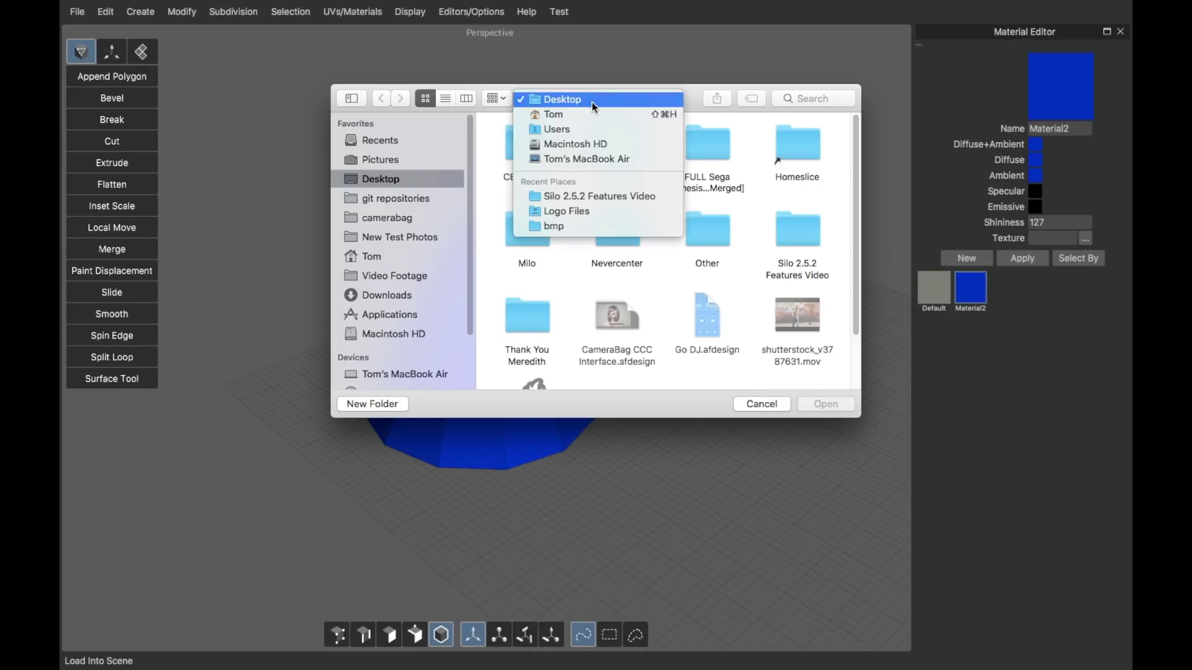
pyautogui.click(593, 197)
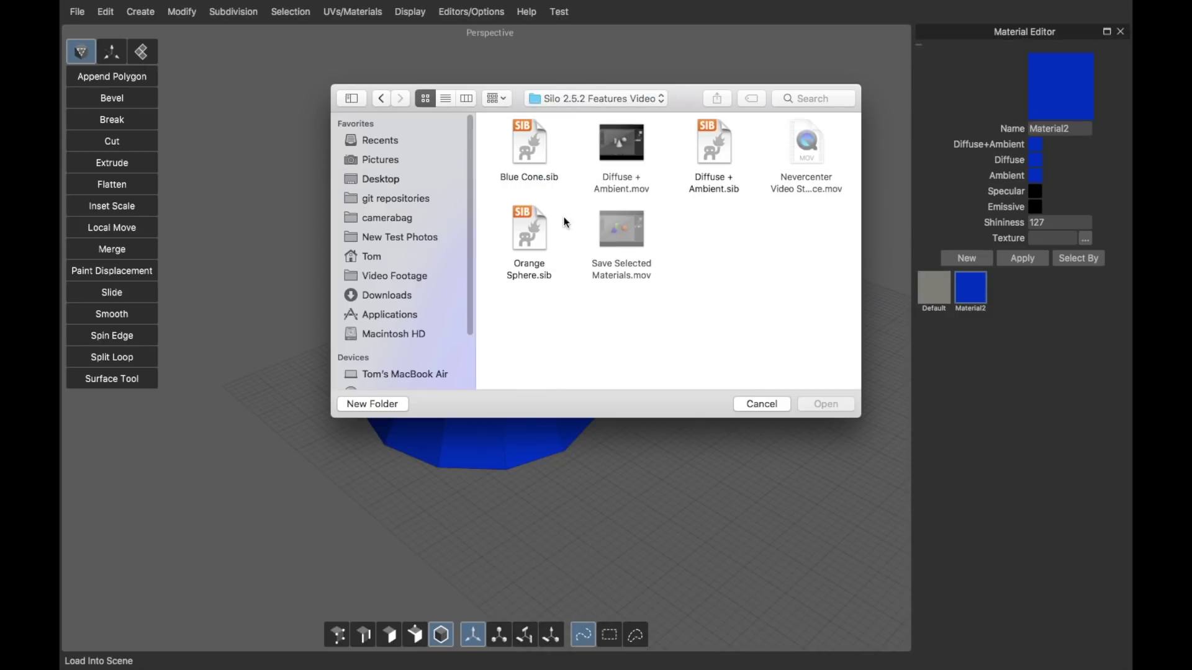
pyautogui.doubleClick(530, 233)
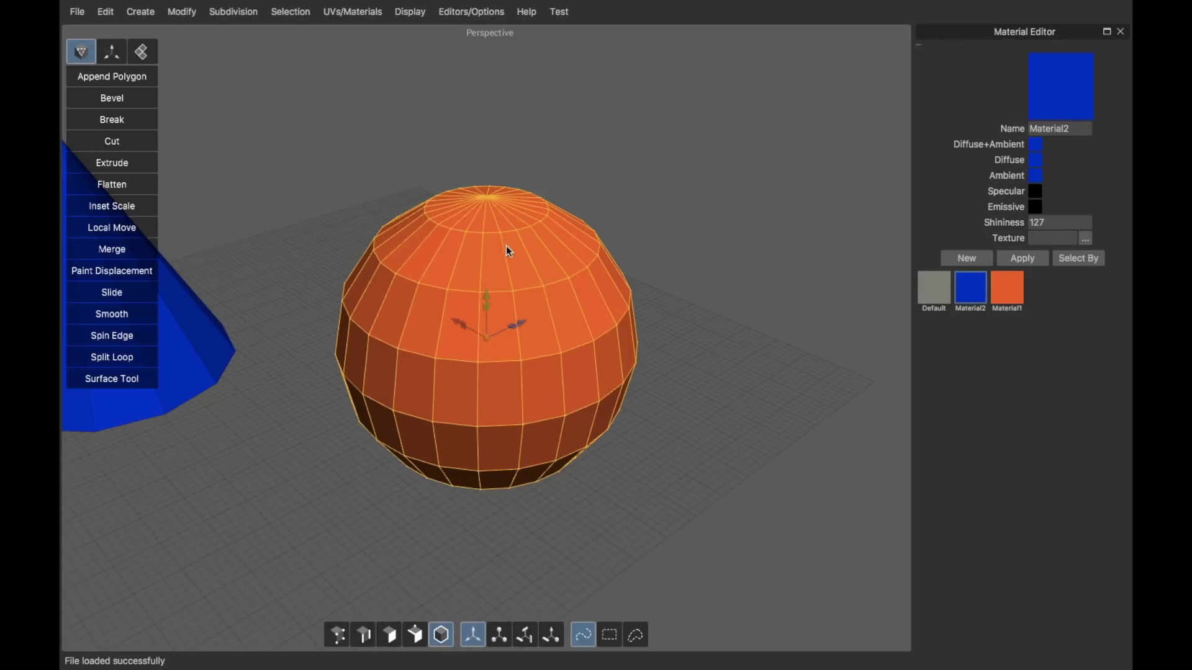
pyautogui.scroll(-8, 396, 212)
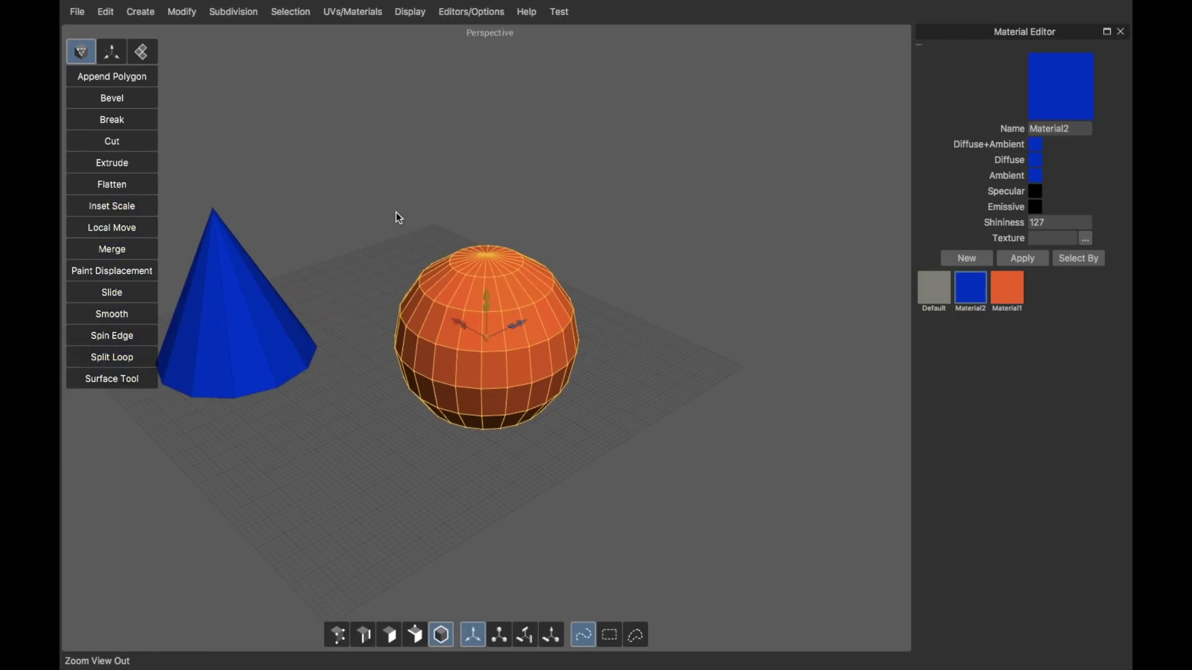
pyautogui.moveTo(476, 242); pyautogui.dragTo(465, 279, button='middle')
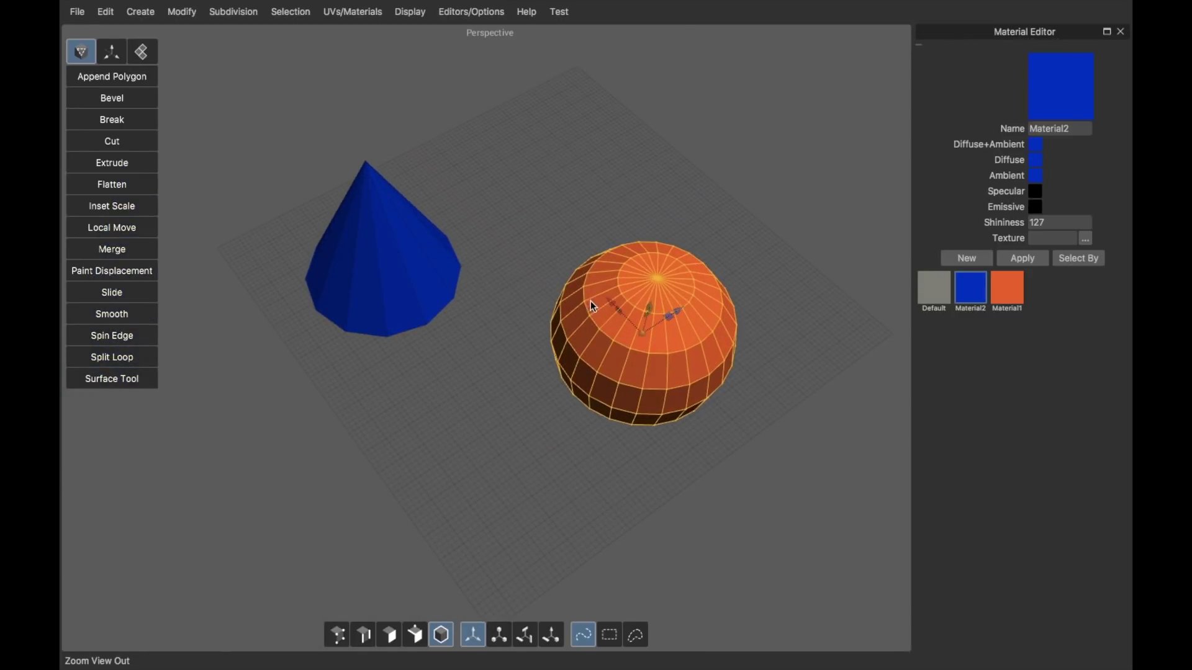
pyautogui.moveTo(606, 301); pyautogui.dragTo(571, 229, button='middle')
# Load a second copy of Orange Sphere.sib into the scene and look closely at the overlapping spheres
pyautogui.click(77, 12)
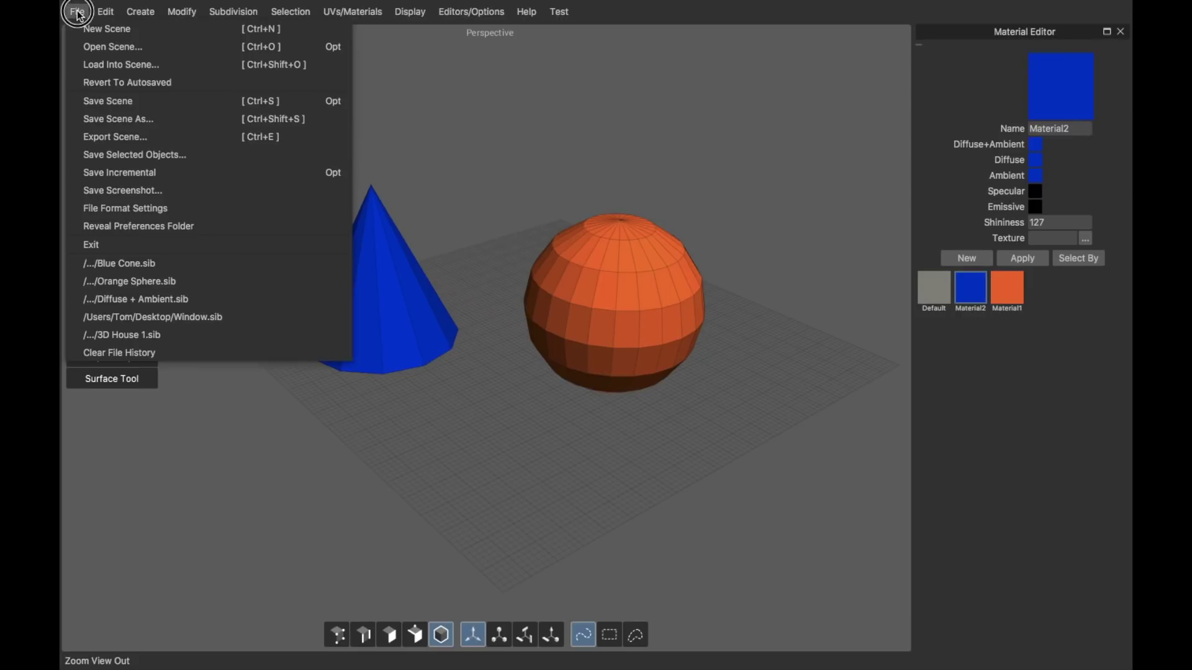
pyautogui.click(98, 63)
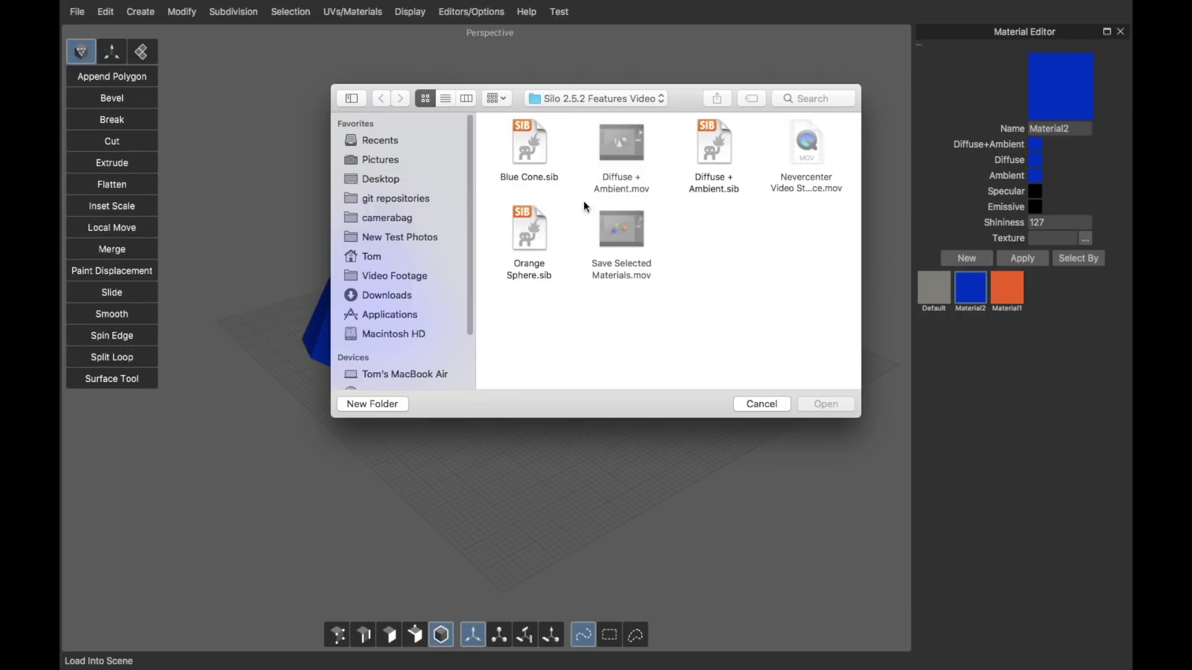
pyautogui.doubleClick(535, 220)
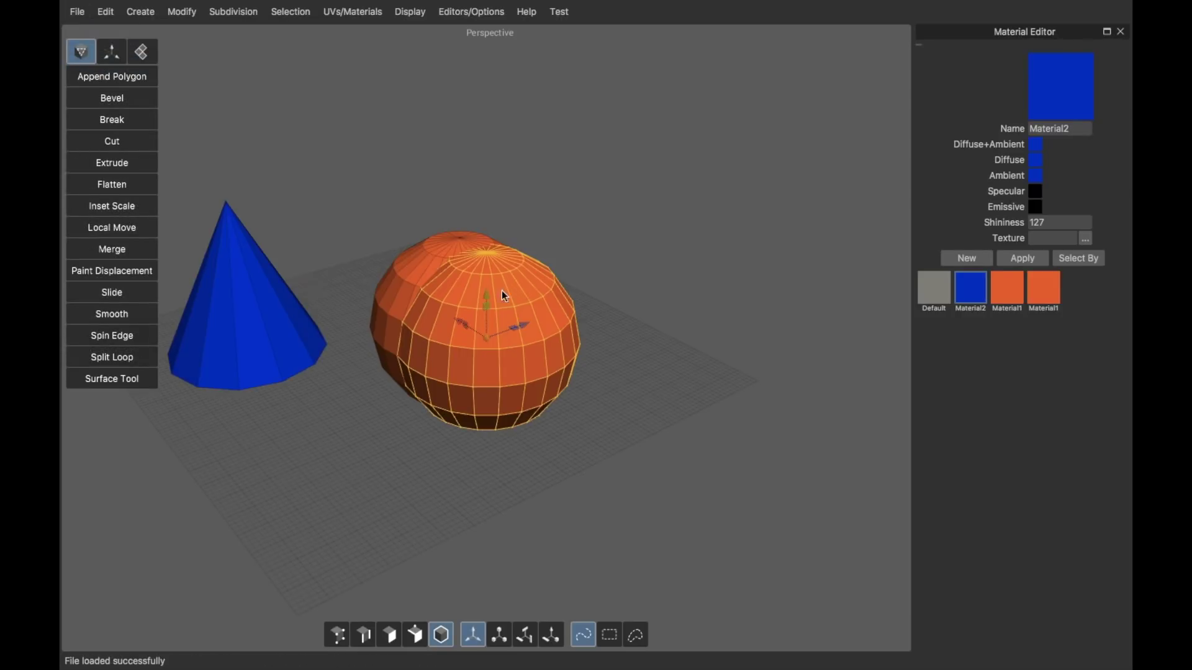
pyautogui.moveTo(449, 304); pyautogui.dragTo(492, 306, button='middle')
pyautogui.scroll(5, 499, 302)
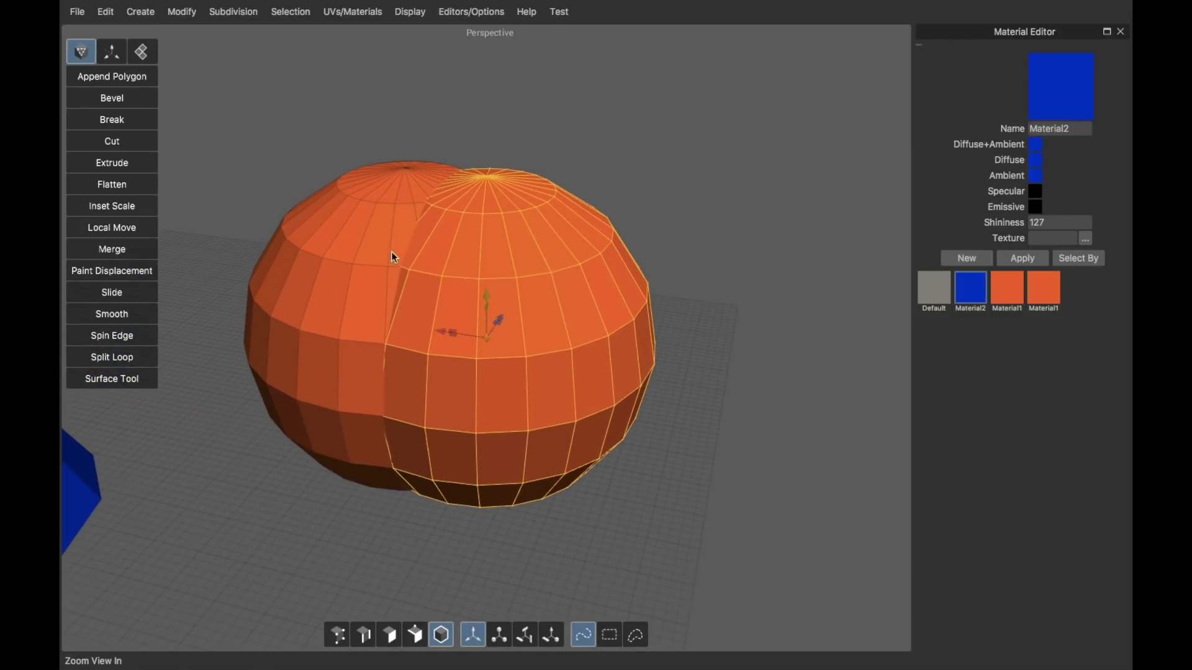
pyautogui.moveTo(552, 235); pyautogui.dragTo(505, 237, button='middle')
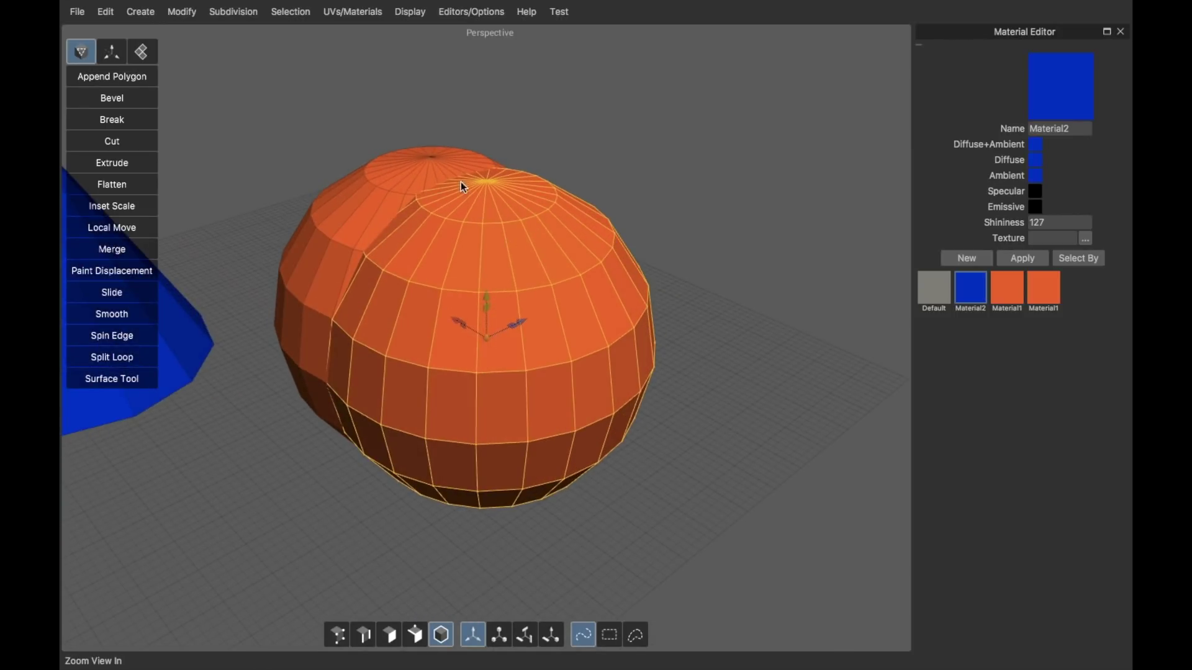
pyautogui.moveTo(520, 296)
pyautogui.mouseDown(button='middle')
pyautogui.moveTo(396, 277)
pyautogui.moveTo(528, 290)
pyautogui.mouseUp(button='middle')
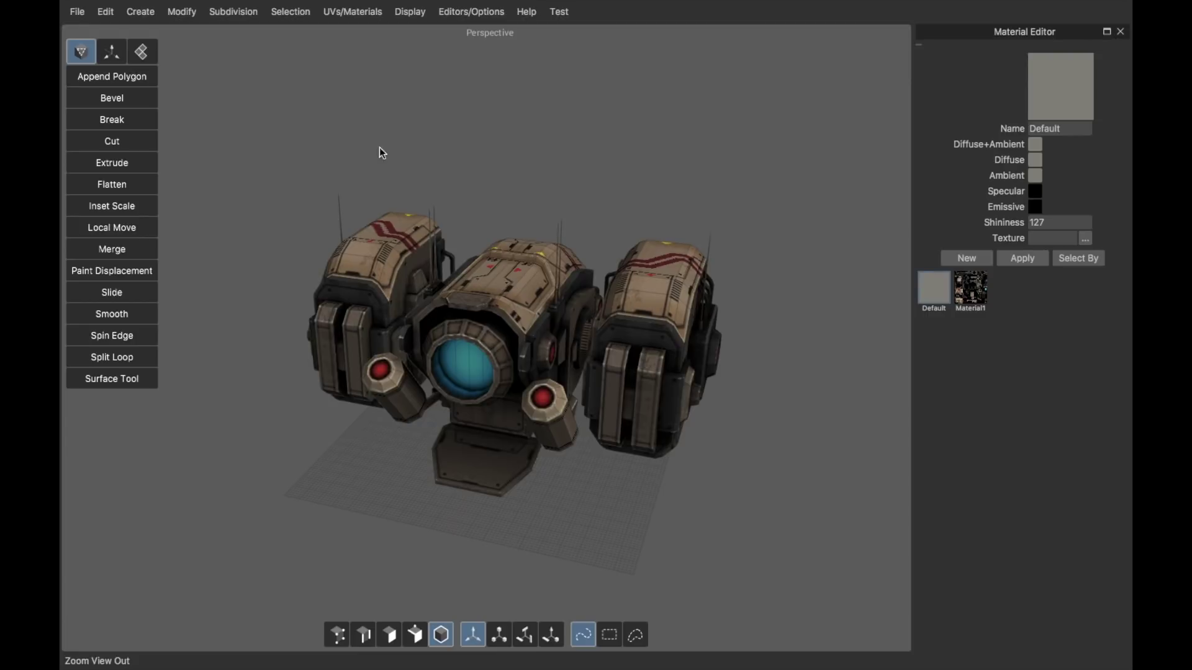
# Save the textured drone scene in FBX format as Drone.fbx in the Silo 2.5.2 Features Video folder
pyautogui.moveTo(468, 161); pyautogui.dragTo(449, 162, button='middle')
pyautogui.click(79, 11)
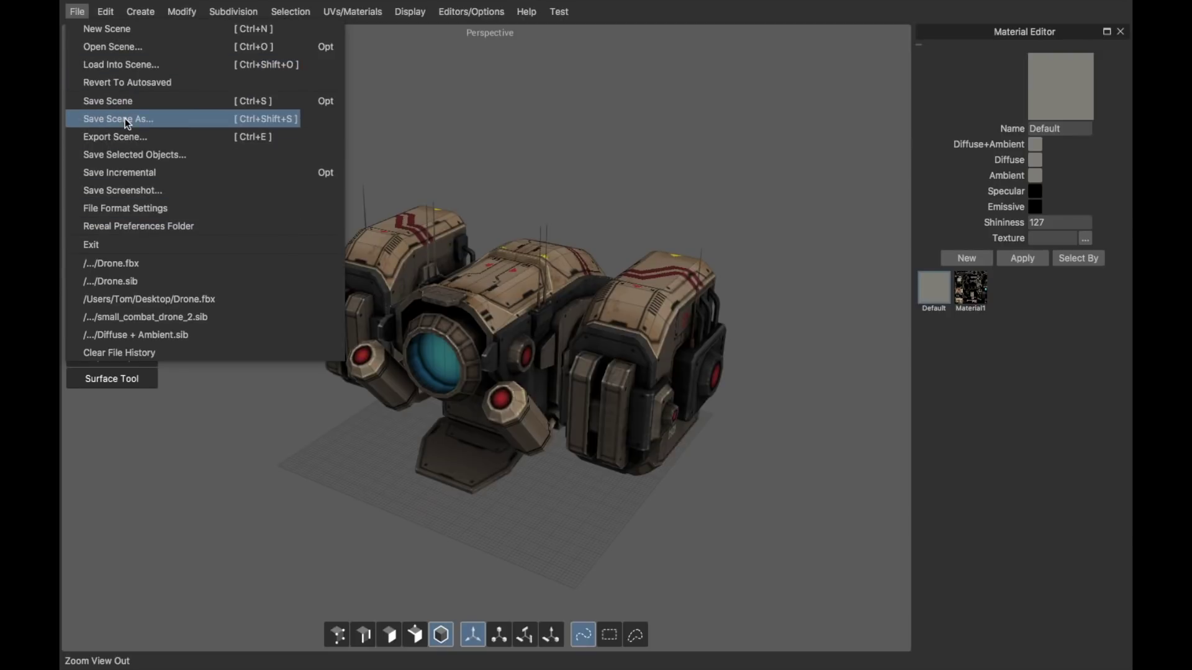
pyautogui.click(141, 119)
pyautogui.click(549, 160)
pyautogui.click(577, 255)
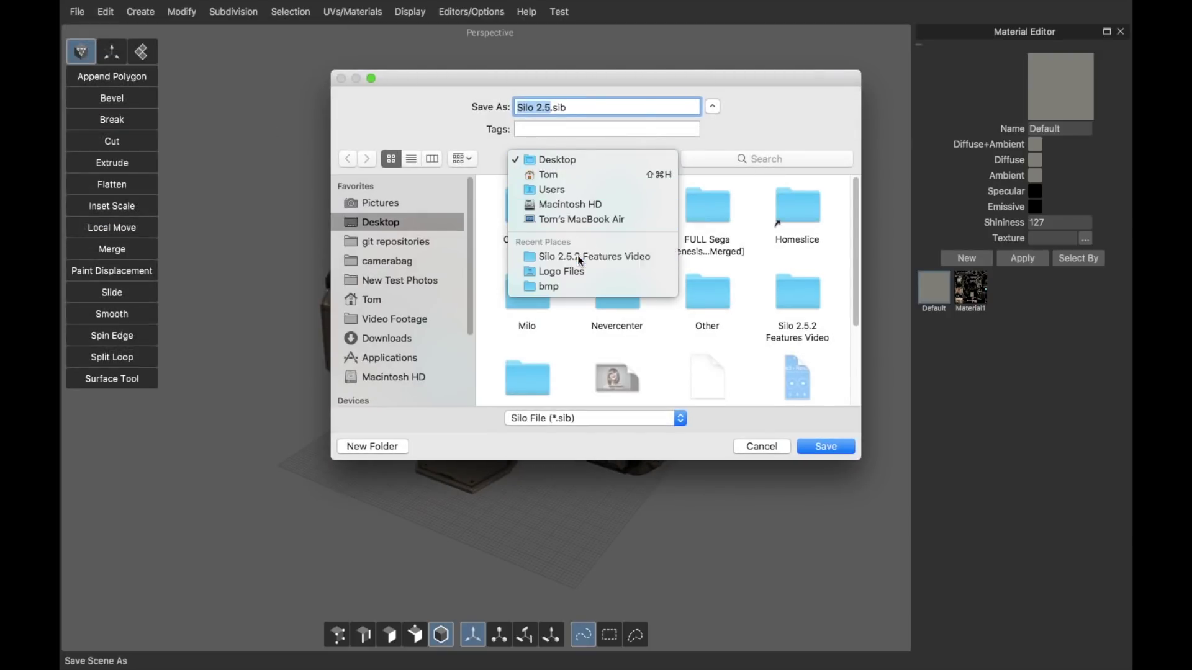
pyautogui.click(595, 421)
pyautogui.click(587, 457)
pyautogui.write('Drone')
pyautogui.press('Return')
pyautogui.click(689, 175)
pyautogui.moveTo(587, 265); pyautogui.dragTo(451, 256, button='middle')
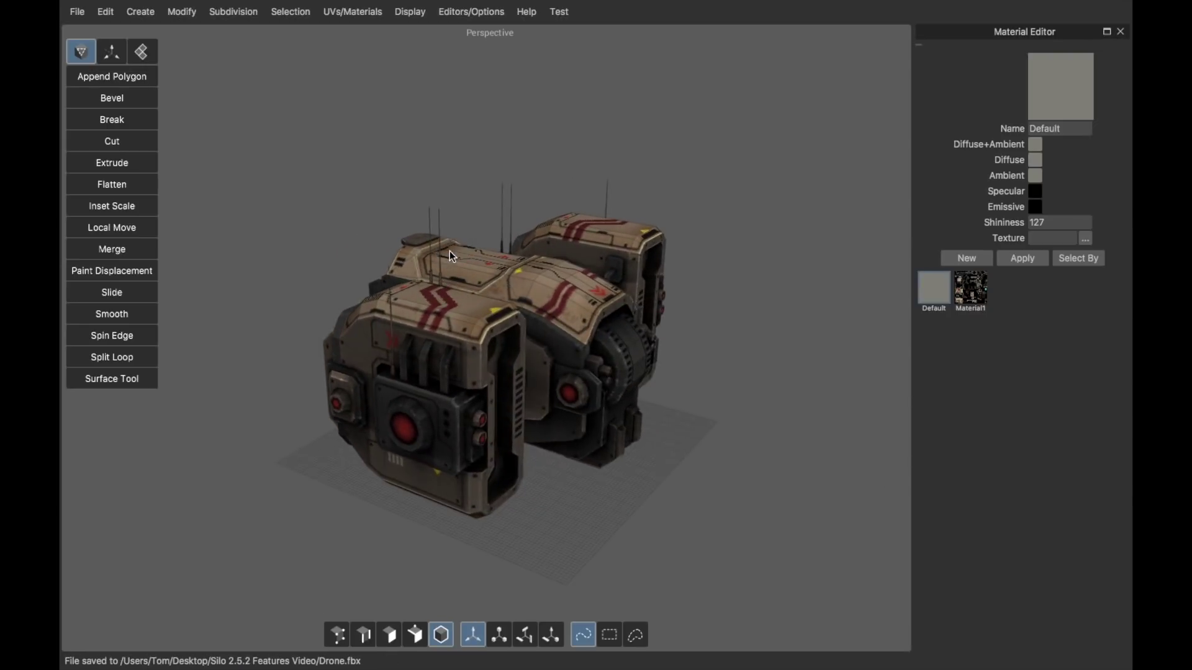
# Open Drone.fbx from the Silo 2.5.2 Features Video folder and inspect the drone's textures from another angle
pyautogui.click(77, 11)
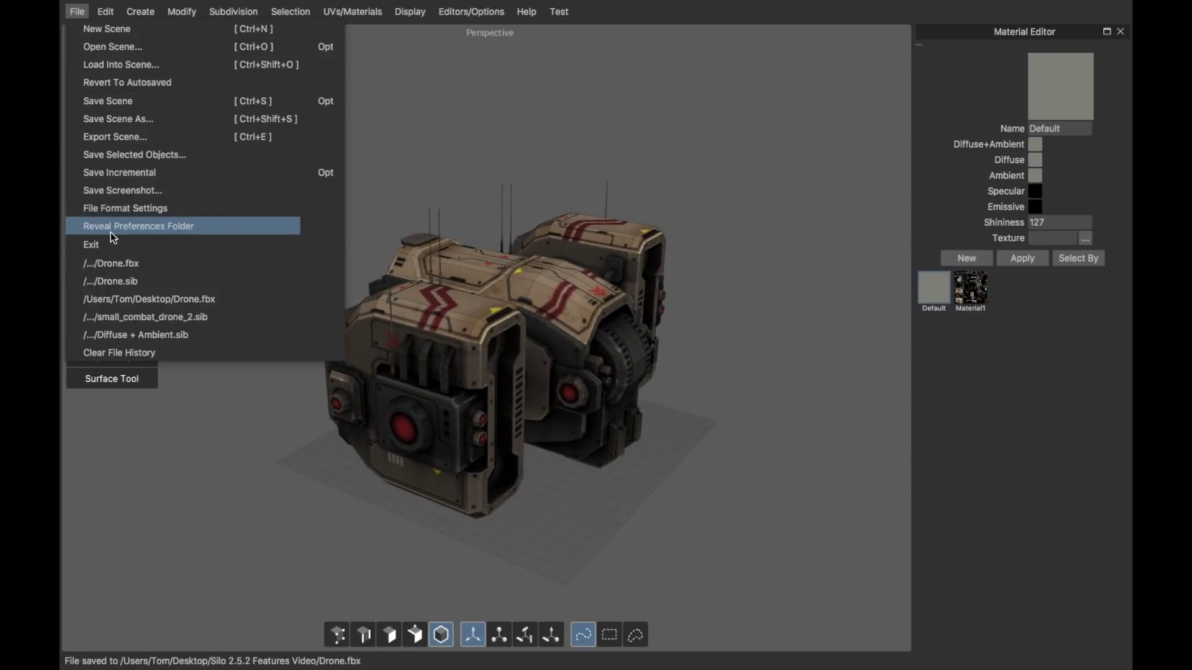
pyautogui.click(121, 45)
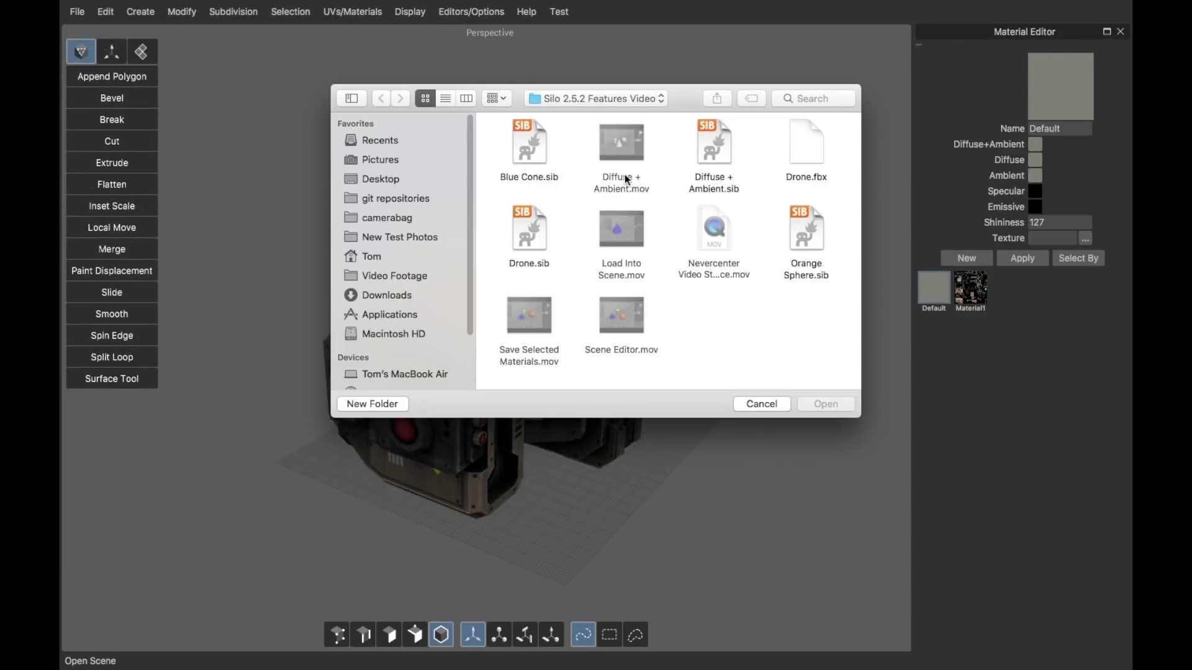
pyautogui.click(799, 162)
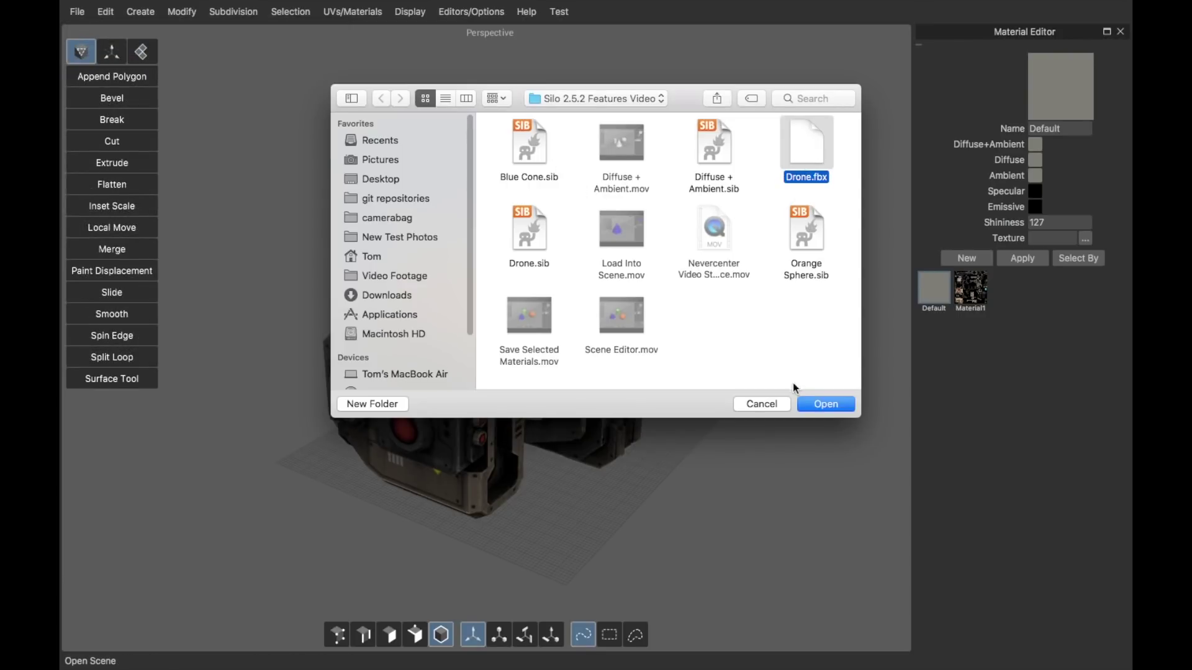
pyautogui.click(817, 404)
pyautogui.moveTo(474, 380); pyautogui.dragTo(586, 403, button='middle')
pyautogui.scroll(-3, 588, 361)
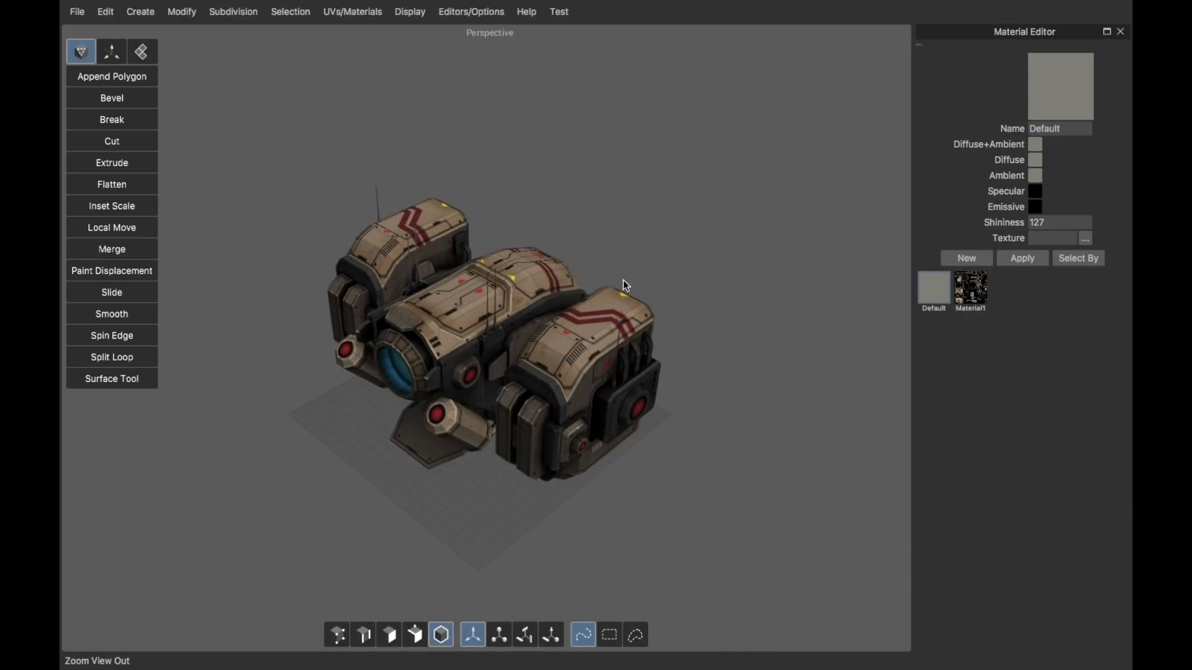
pyautogui.click(498, 277)
pyautogui.click(584, 201)
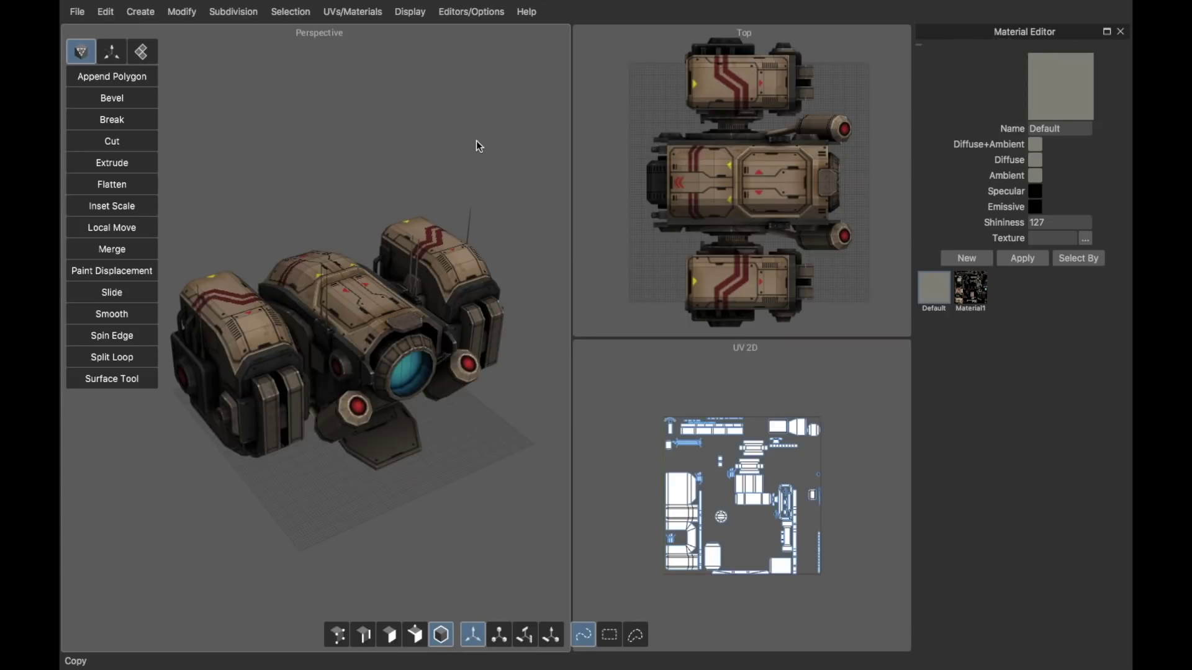
# Show the Scene Editor, and collapse and re-expand its Scene object list
pyautogui.click(465, 11)
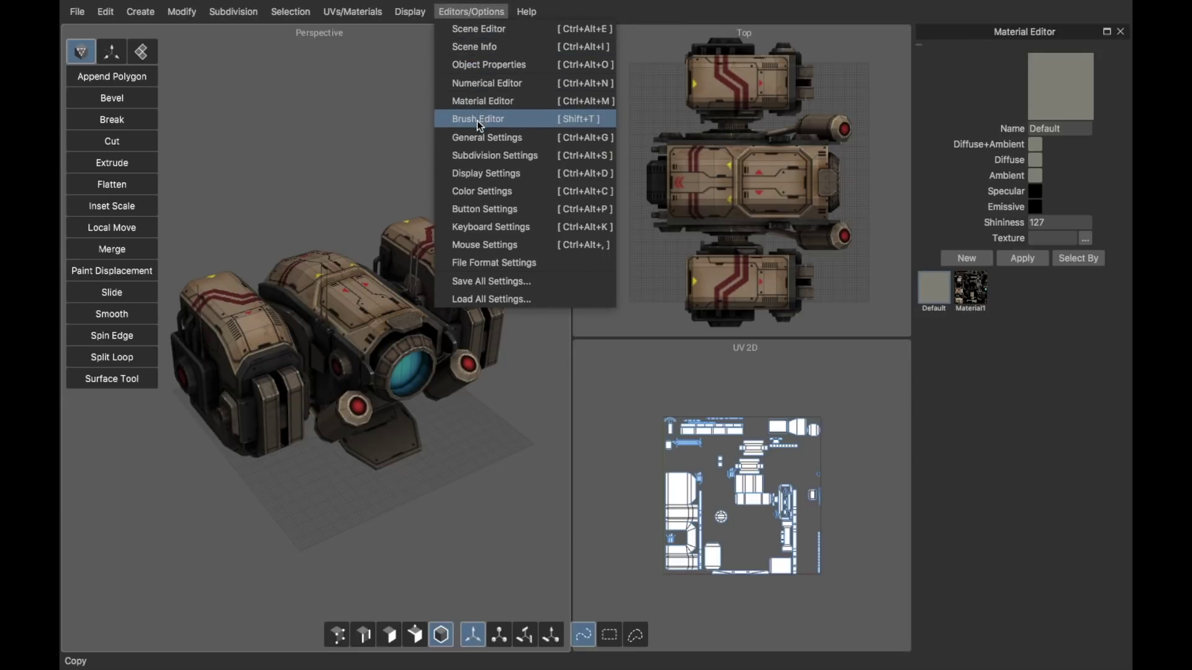
pyautogui.click(478, 30)
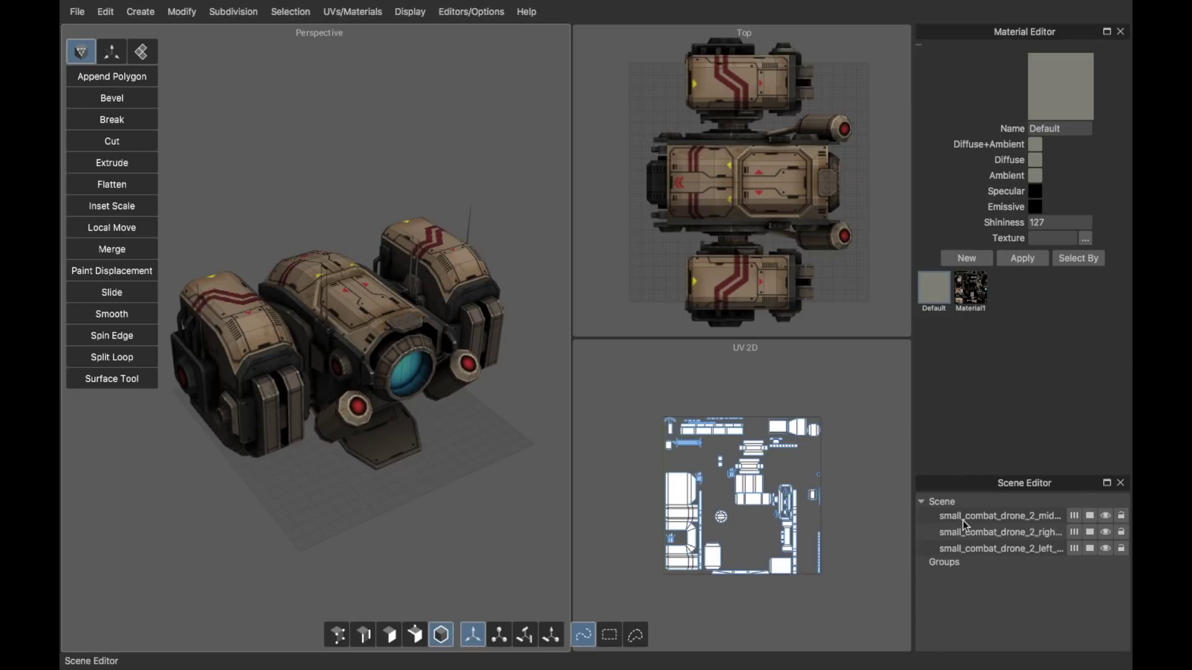
pyautogui.click(921, 502)
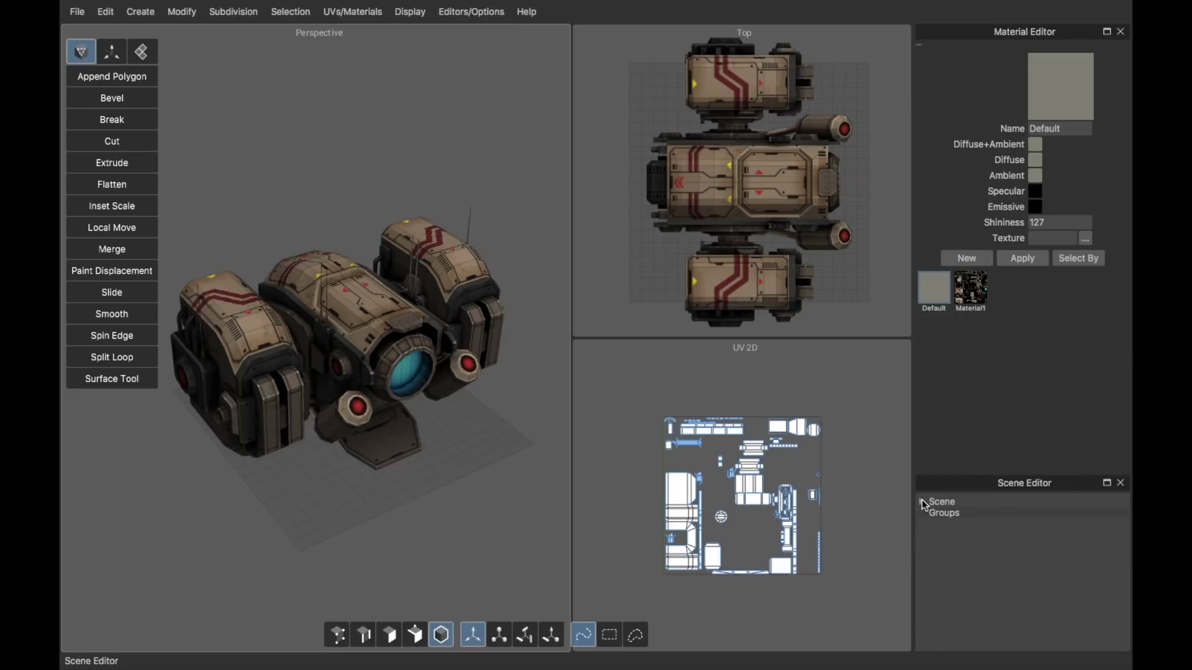
pyautogui.click(921, 502)
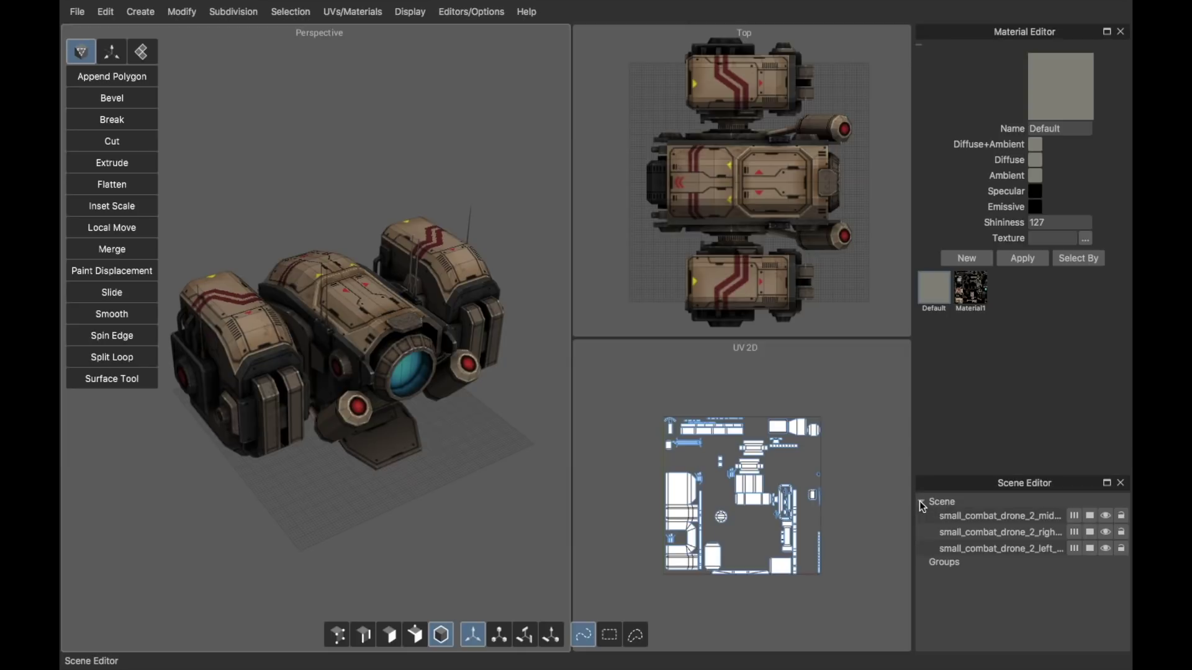
# Select the drone's middle and left parts individually and together from the scene object list, and clear the selection
pyautogui.click(952, 518)
pyautogui.click(959, 551)
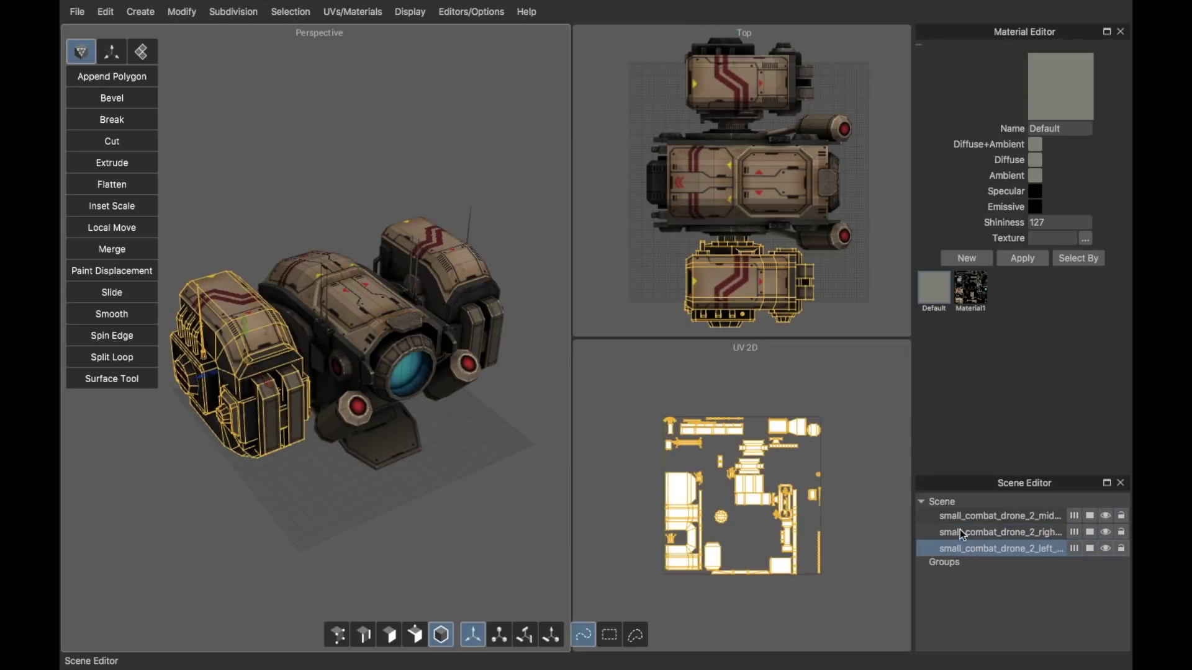
pyautogui.click(960, 516)
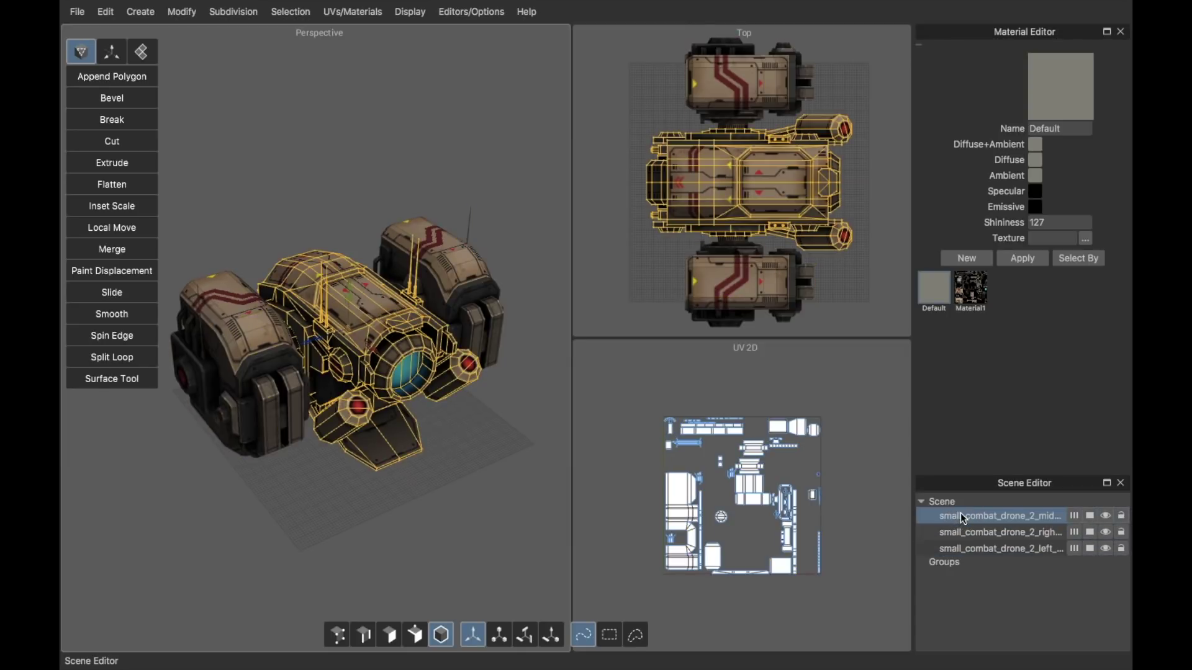
pyautogui.click(976, 549)
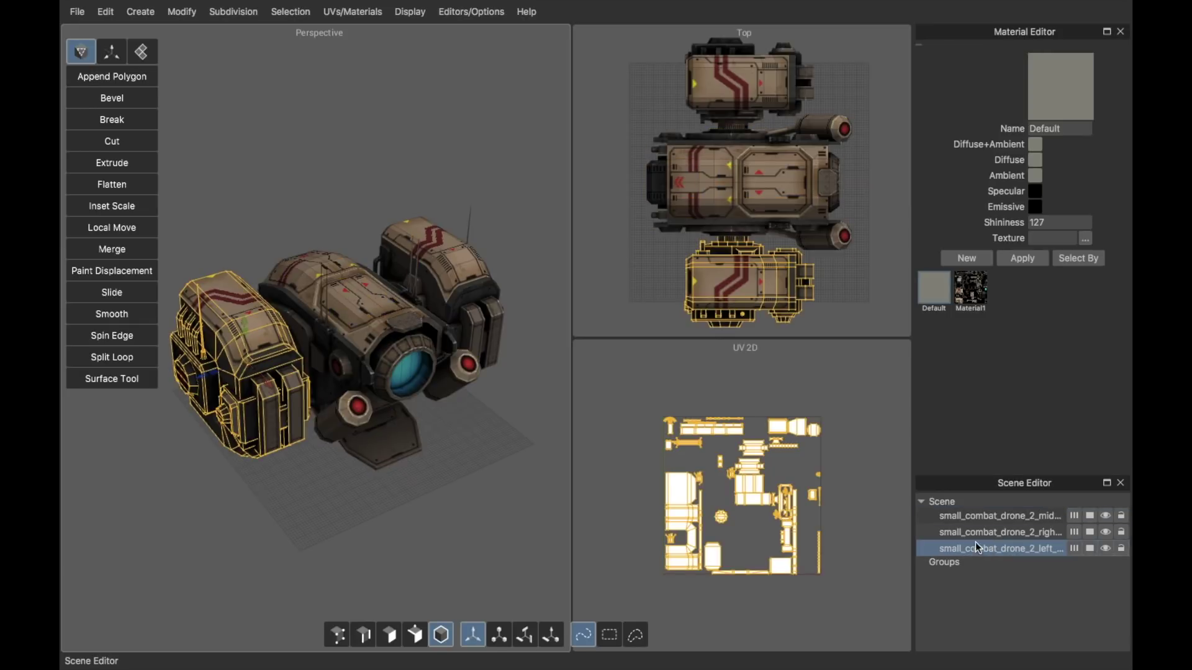
pyautogui.keyDown('ctrl'); pyautogui.click(983, 515); pyautogui.keyUp('ctrl')
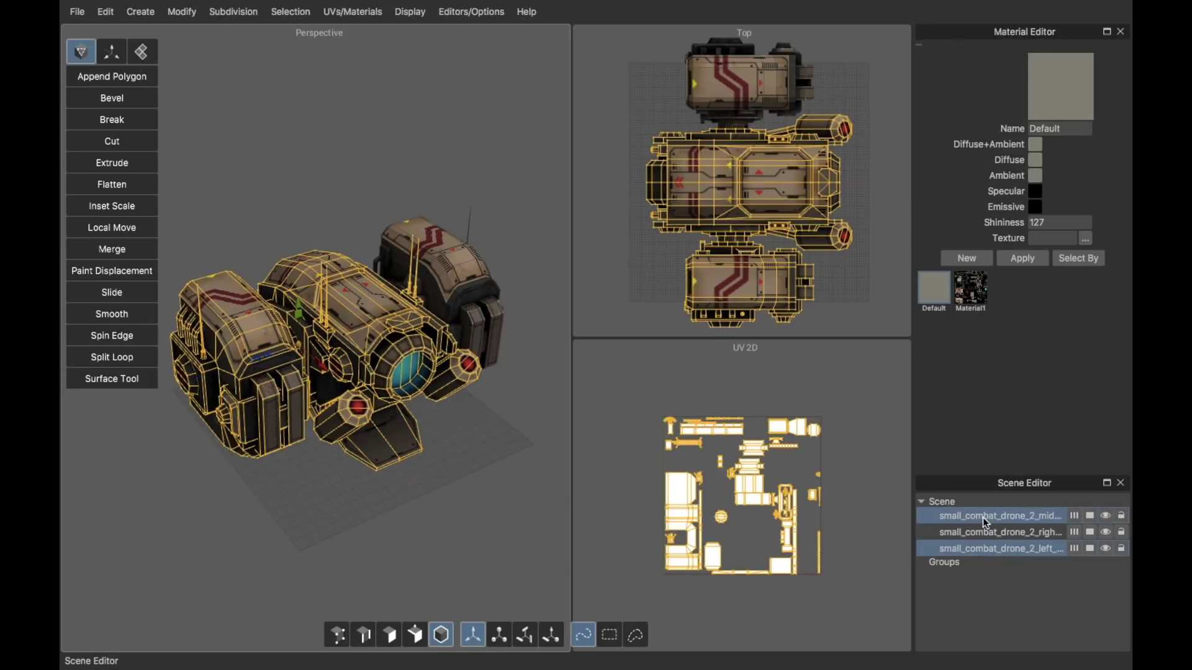
pyautogui.click(983, 516)
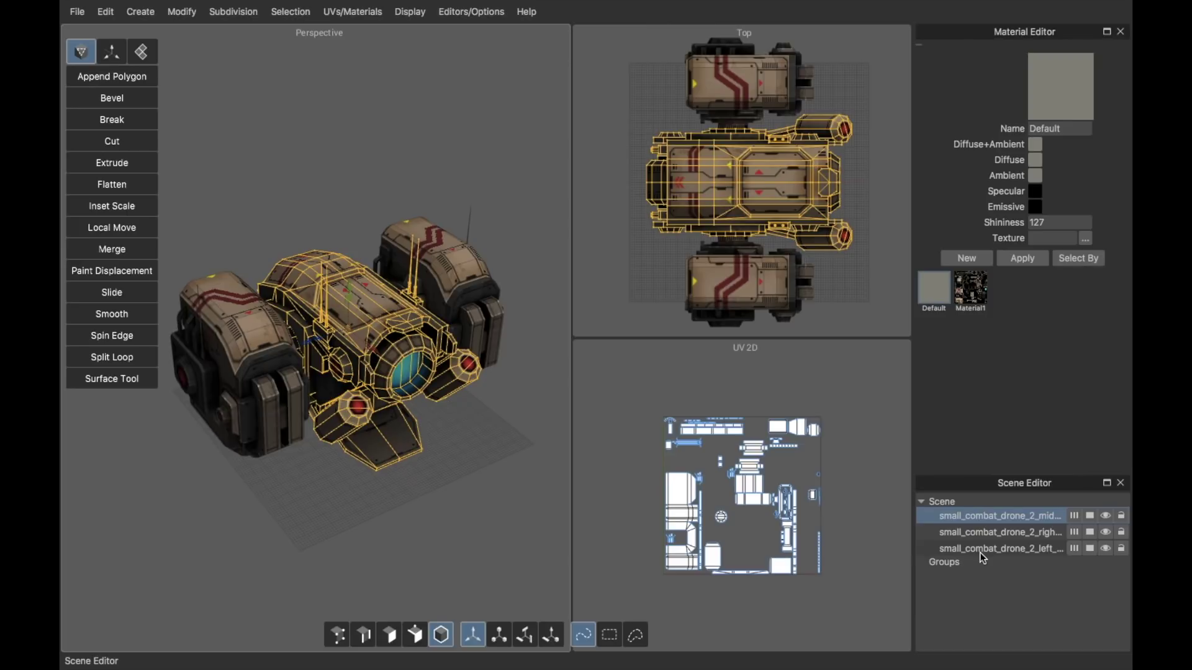
pyautogui.click(532, 445)
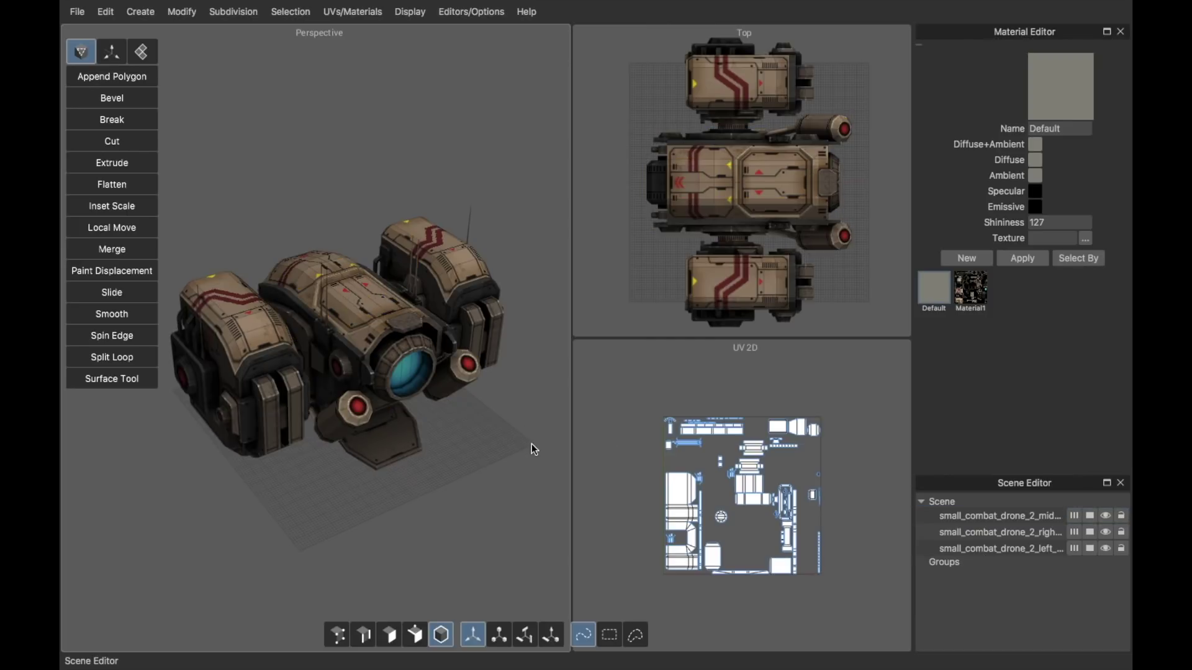